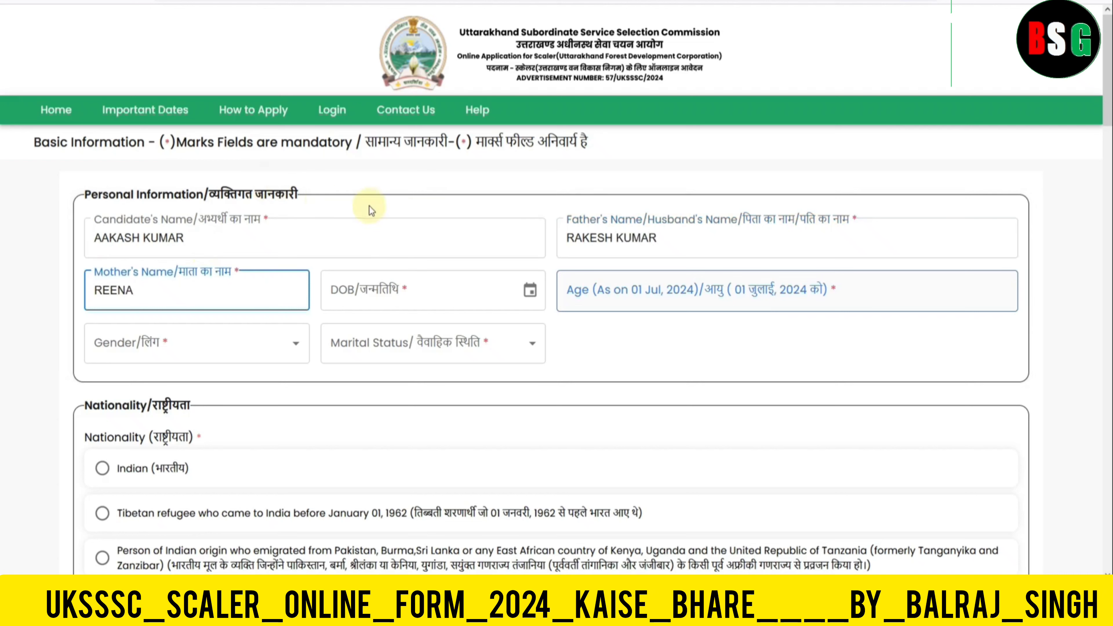
- Pick 7 September 2000 as date of birth, giving age 23 years 9 months 24 days
left_click(535, 301)
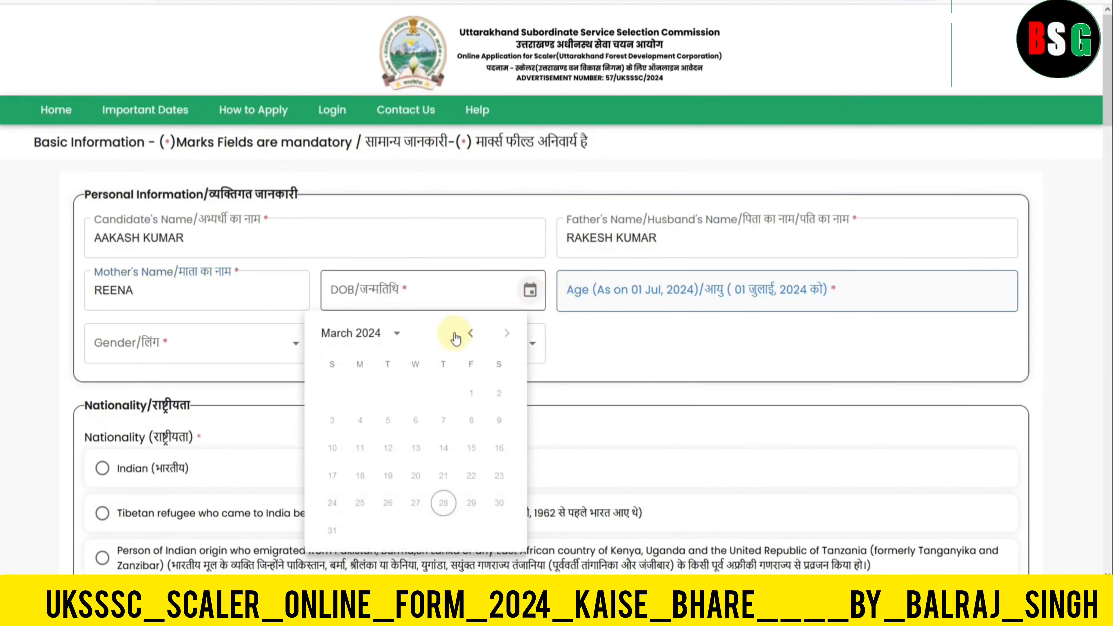
left_click(368, 334)
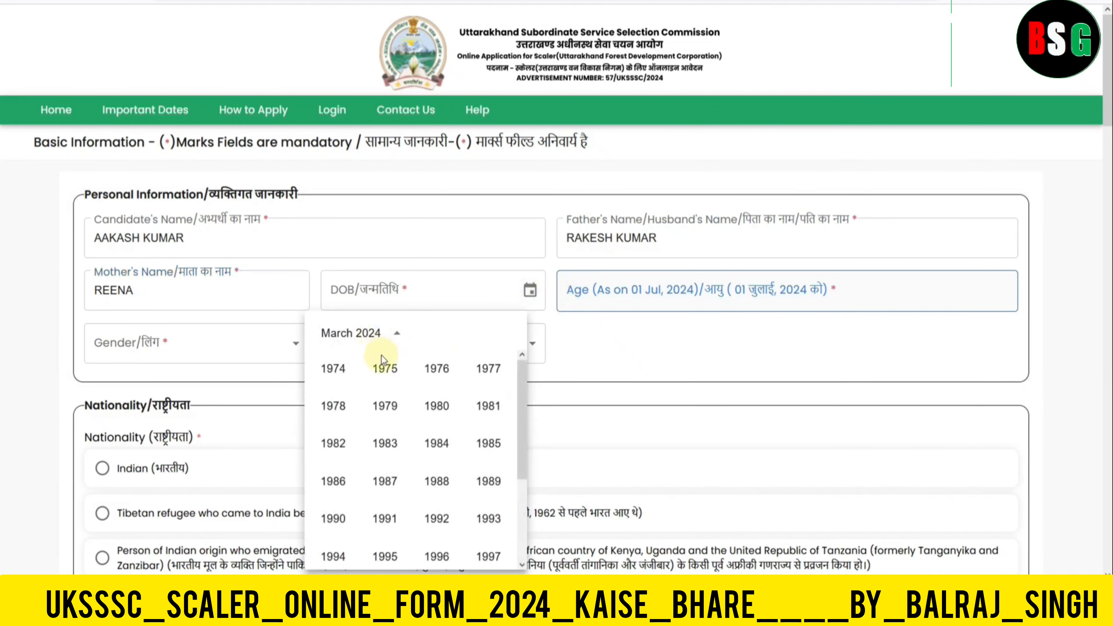
scroll(437, 370, "down", 3)
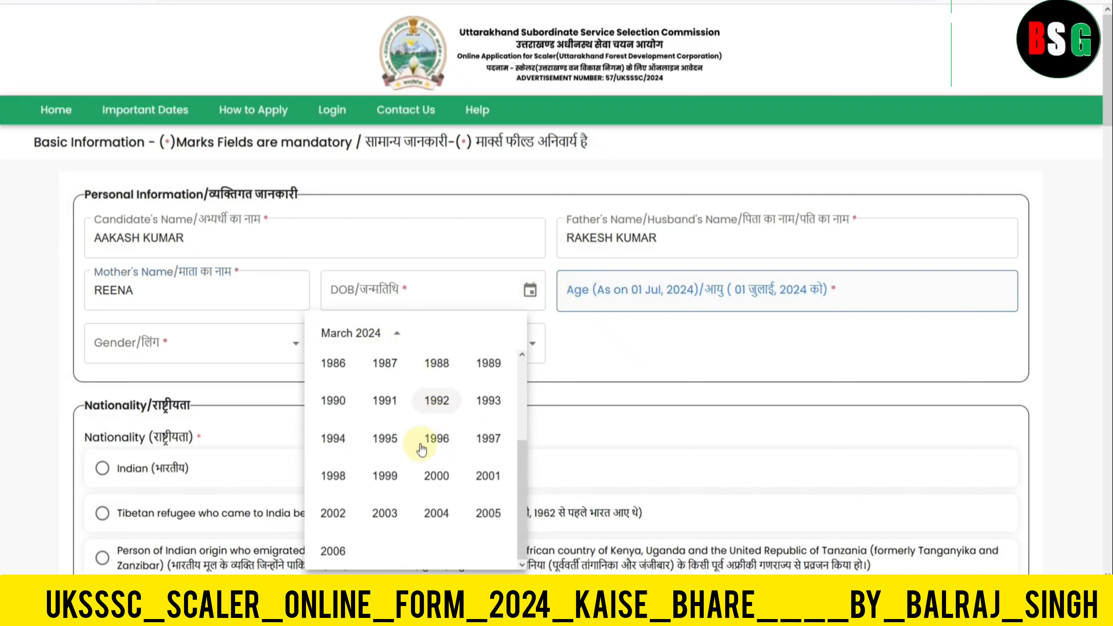
left_click(435, 474)
left_click(482, 443)
left_click(444, 421)
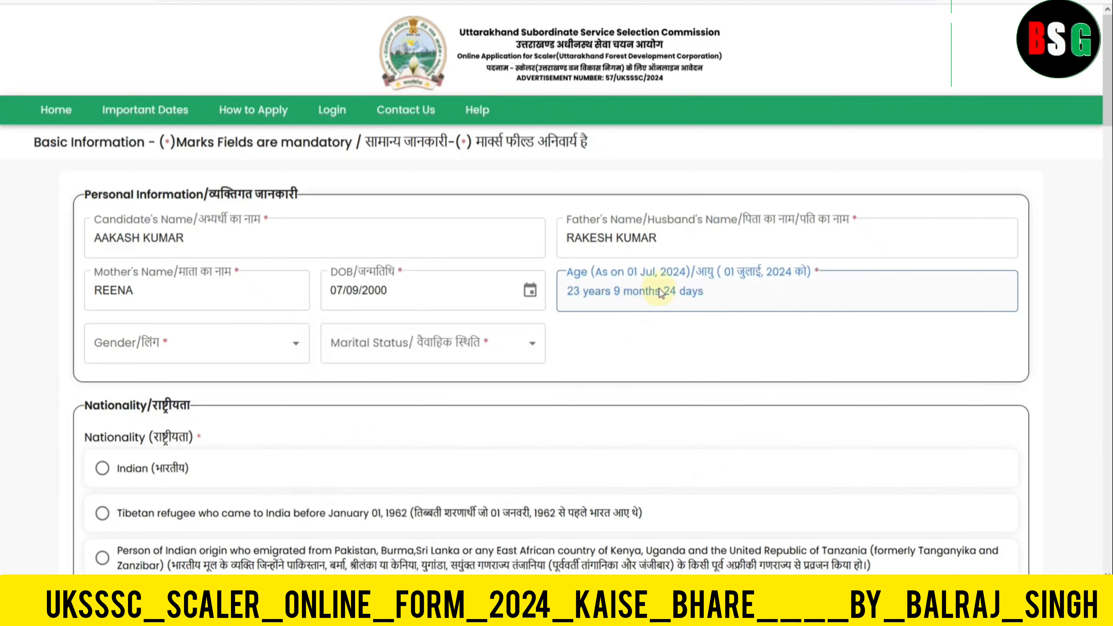
- Set gender to Male and marital status to Unmarried
left_click(245, 358)
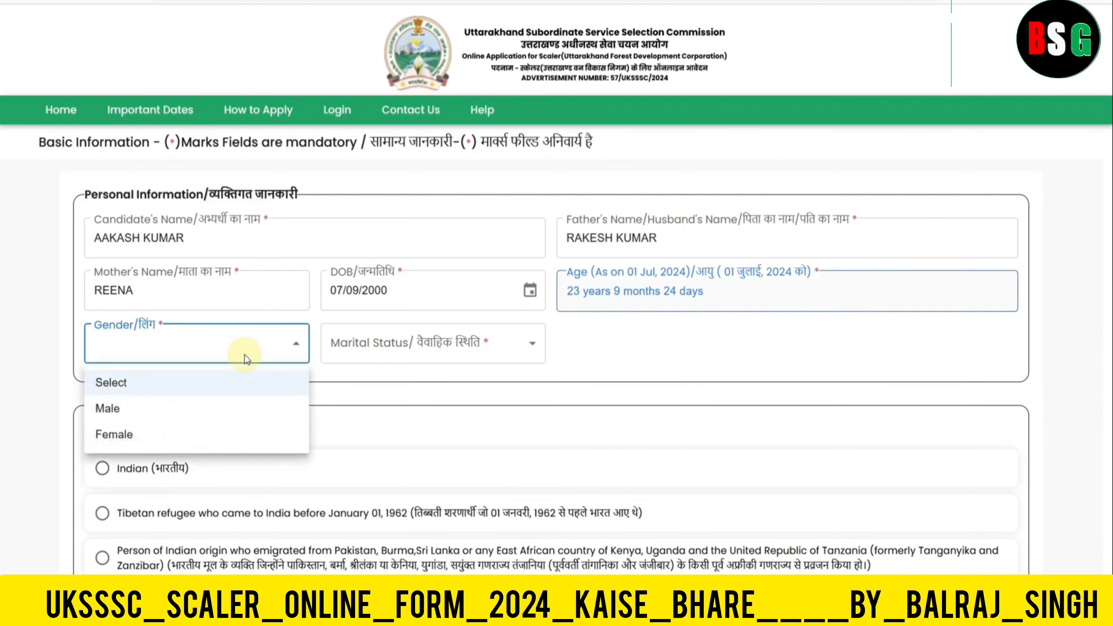
left_click(235, 407)
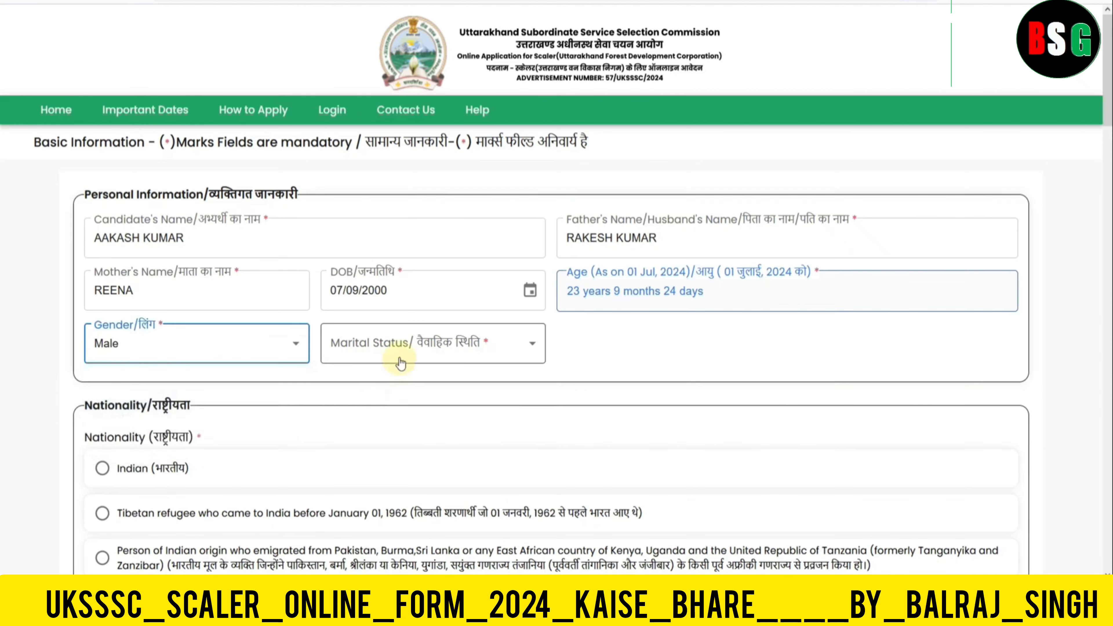
left_click(388, 344)
left_click(410, 429)
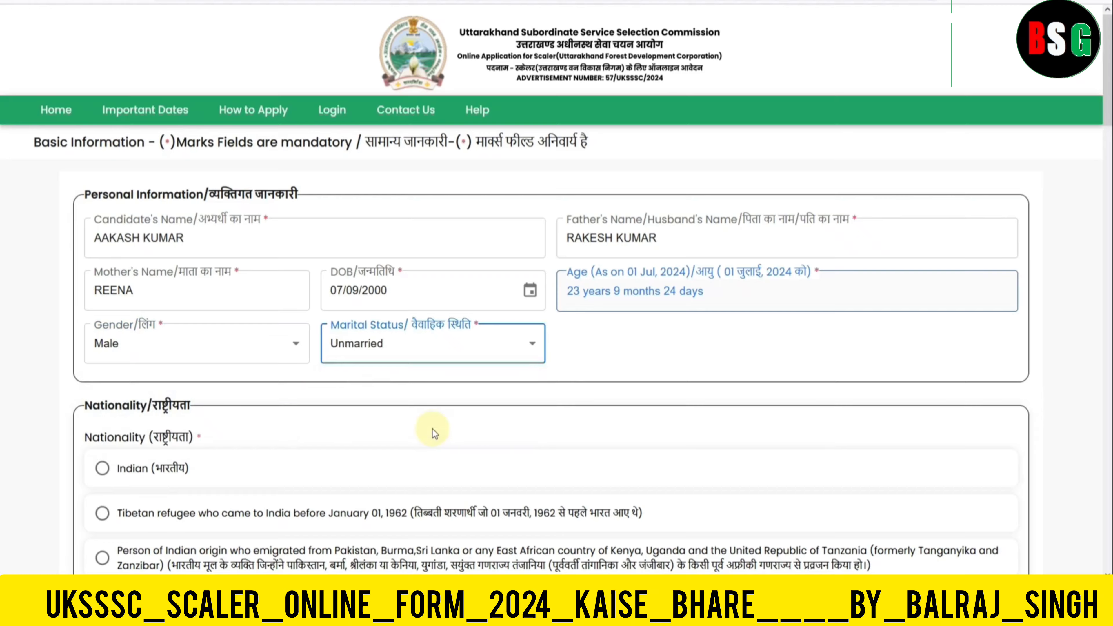
- Set nationality to Indian and move down to the Required Eligibility section
scroll(429, 428, "down", 3)
left_click(101, 325)
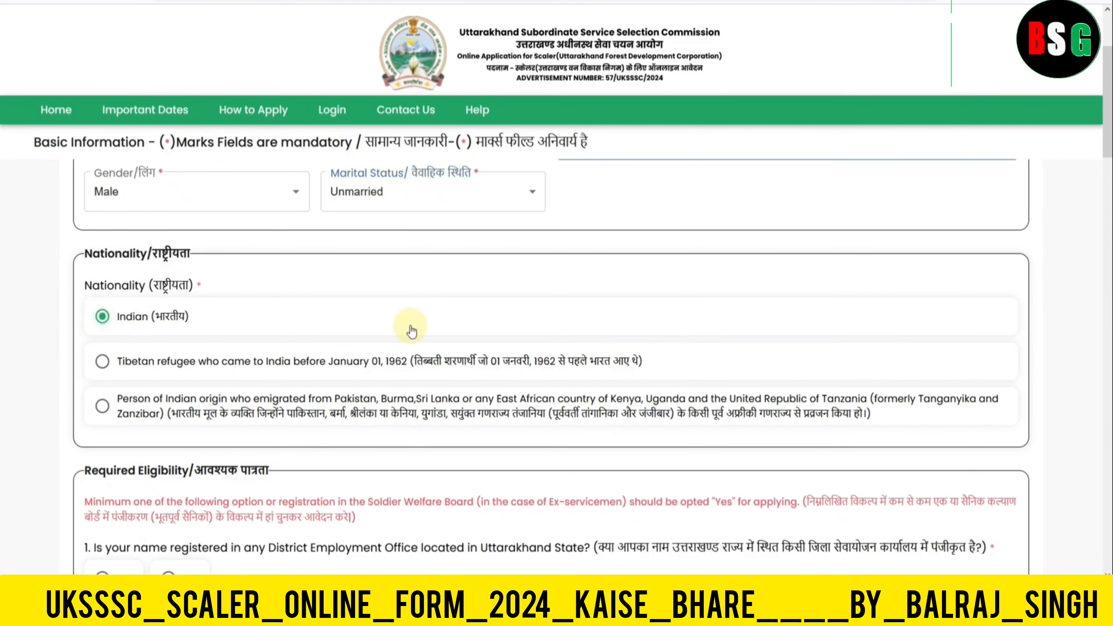
scroll(438, 342, "down", 5)
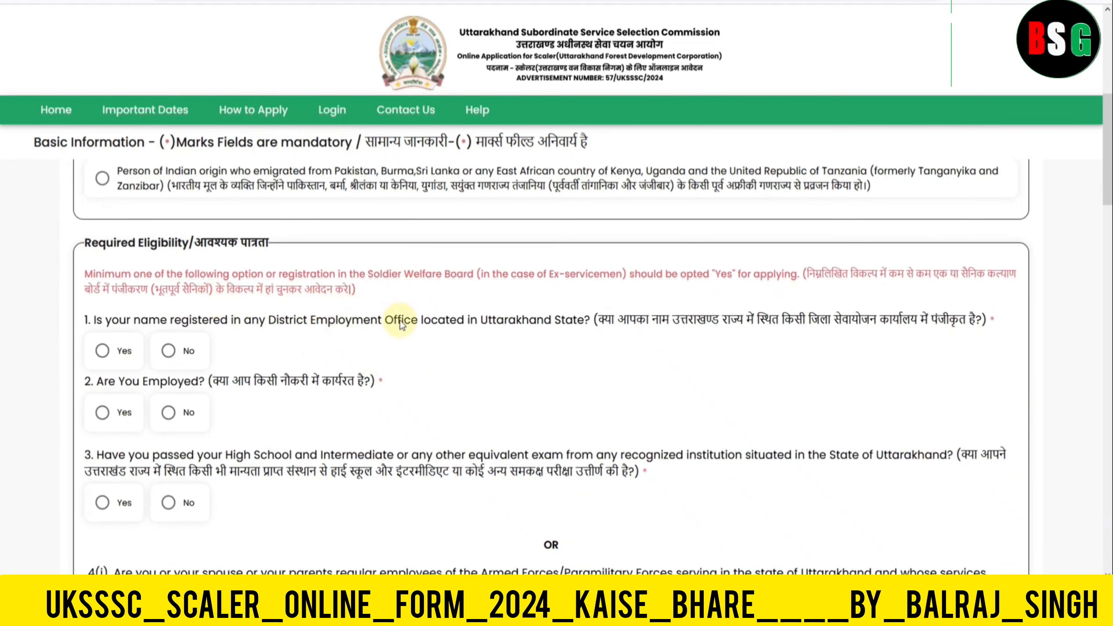
left_click_drag(153, 274, 315, 275)
left_click(395, 294)
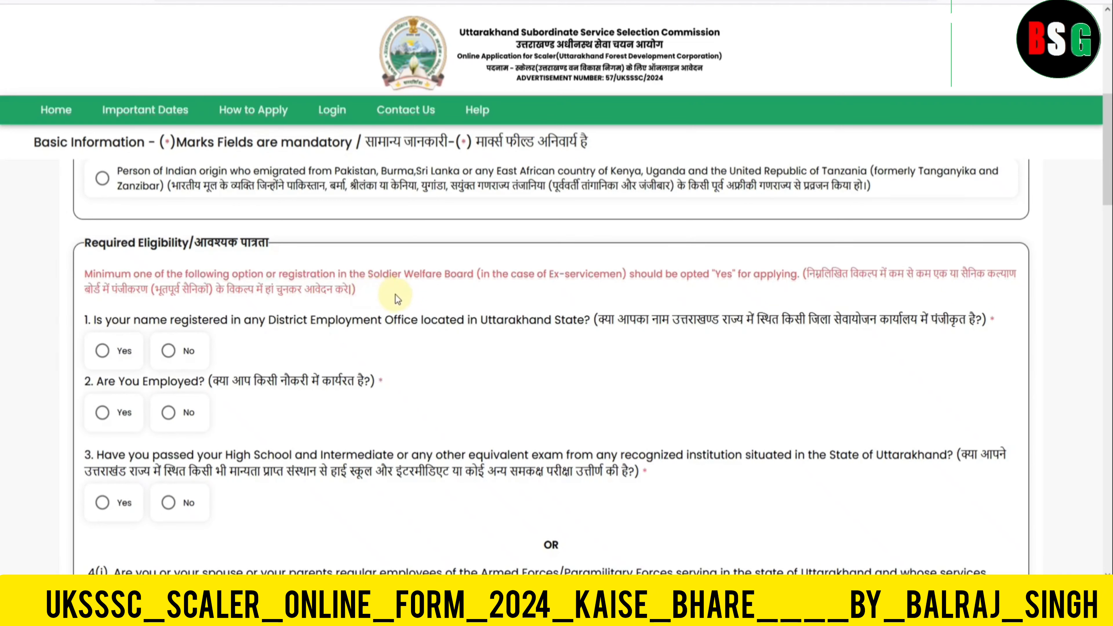
scroll(395, 295, "down", 2)
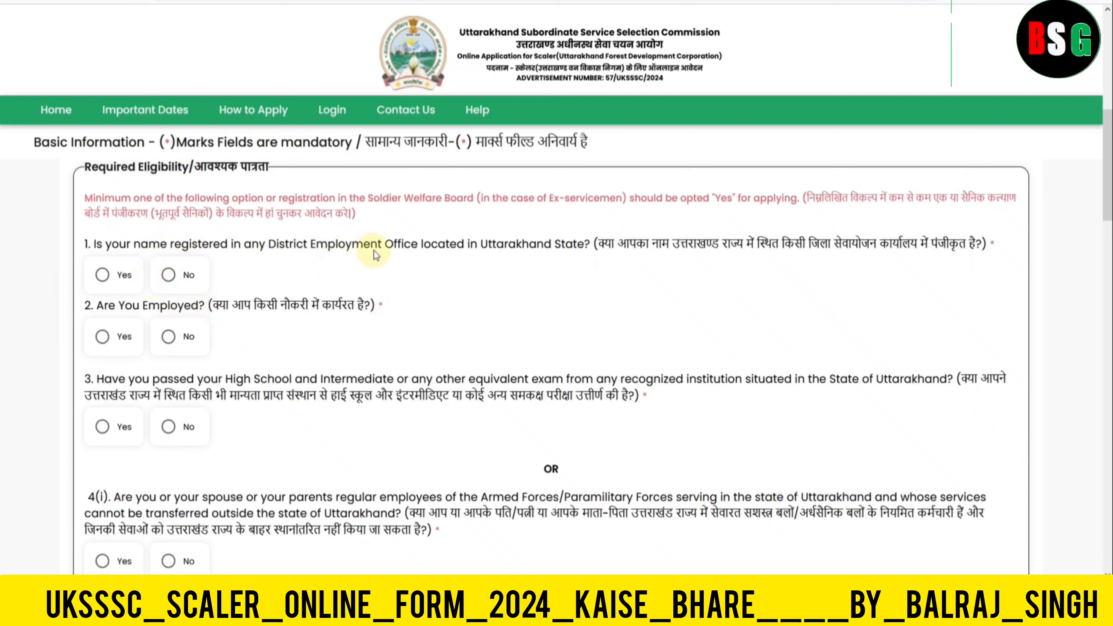
- Answer No to employment-office registration and to being currently employed
left_click(169, 281)
left_click(168, 336)
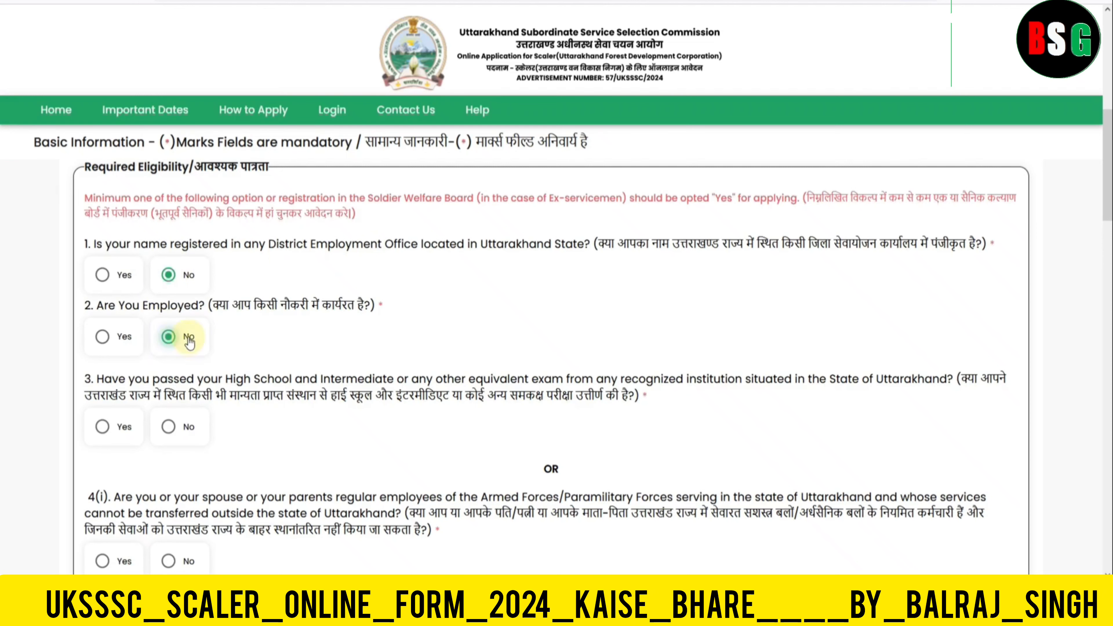
scroll(335, 266, "down", 2)
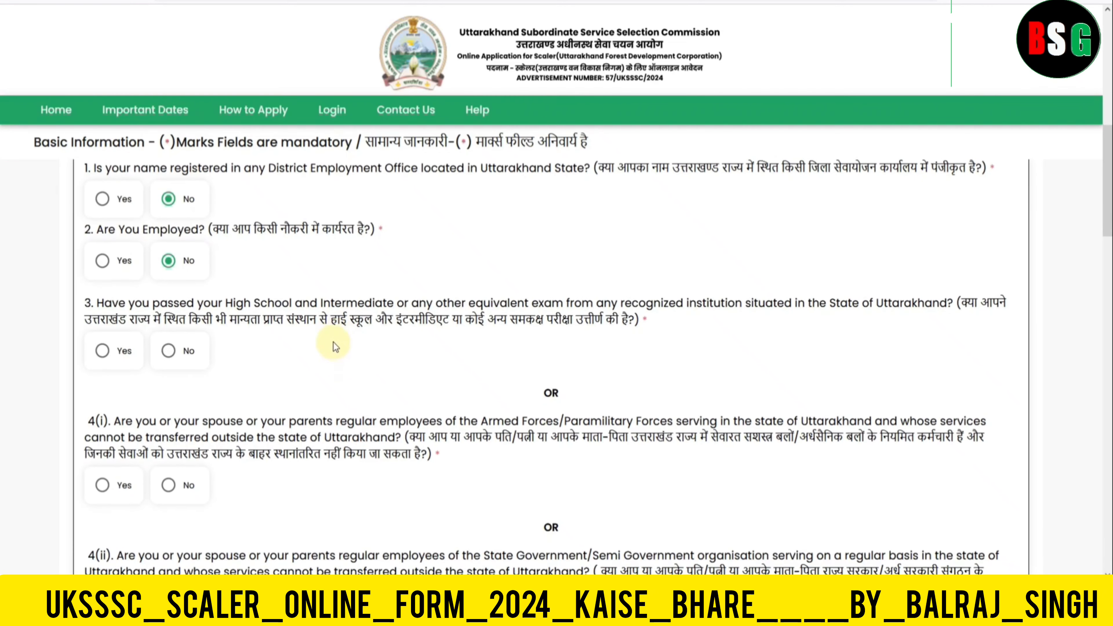
scroll(333, 342, "down", 9)
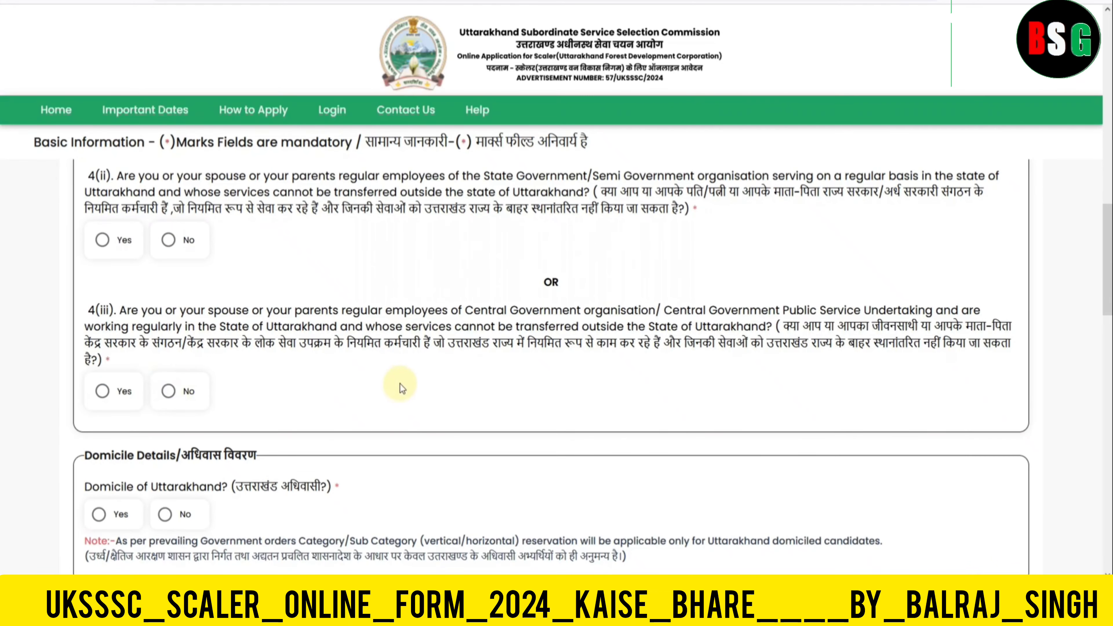
scroll(400, 383, "up", 7)
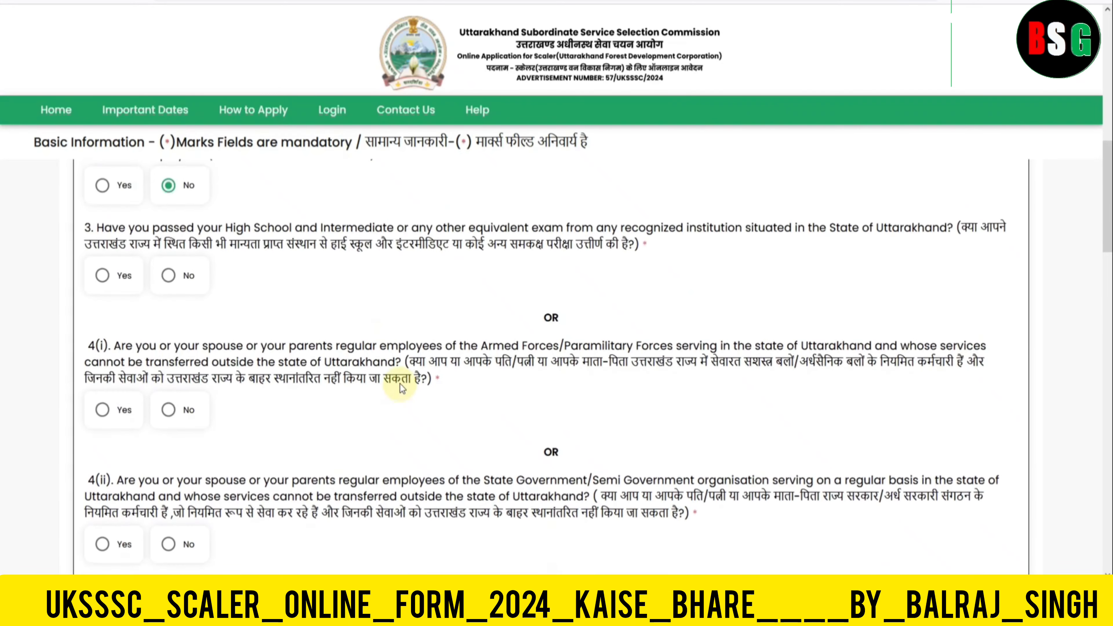
scroll(400, 383, "up", 2)
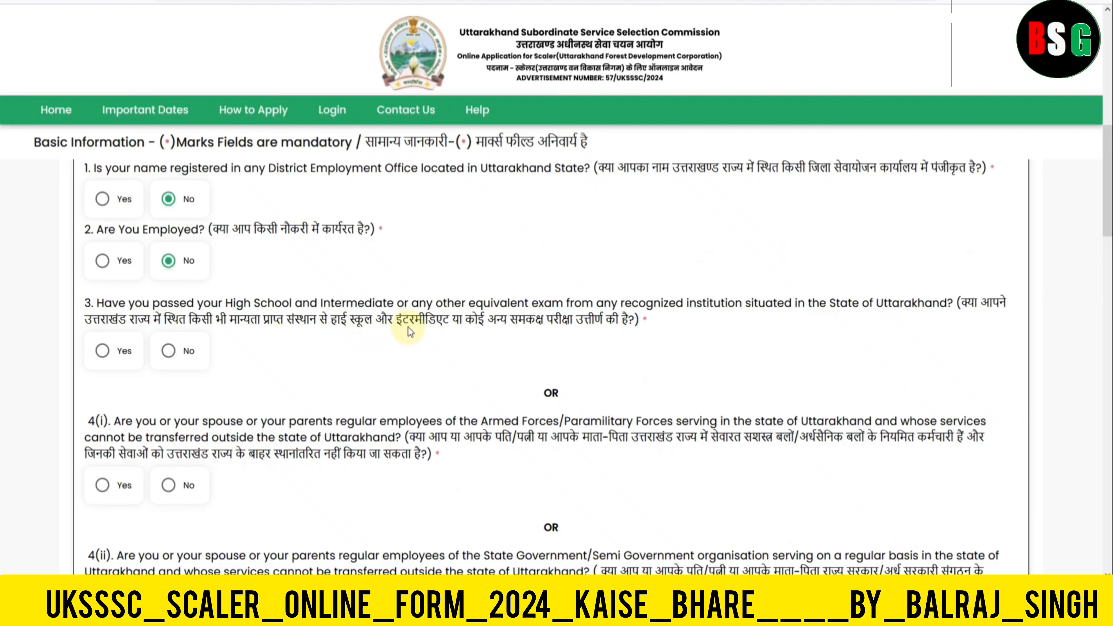
scroll(408, 327, "down", 2)
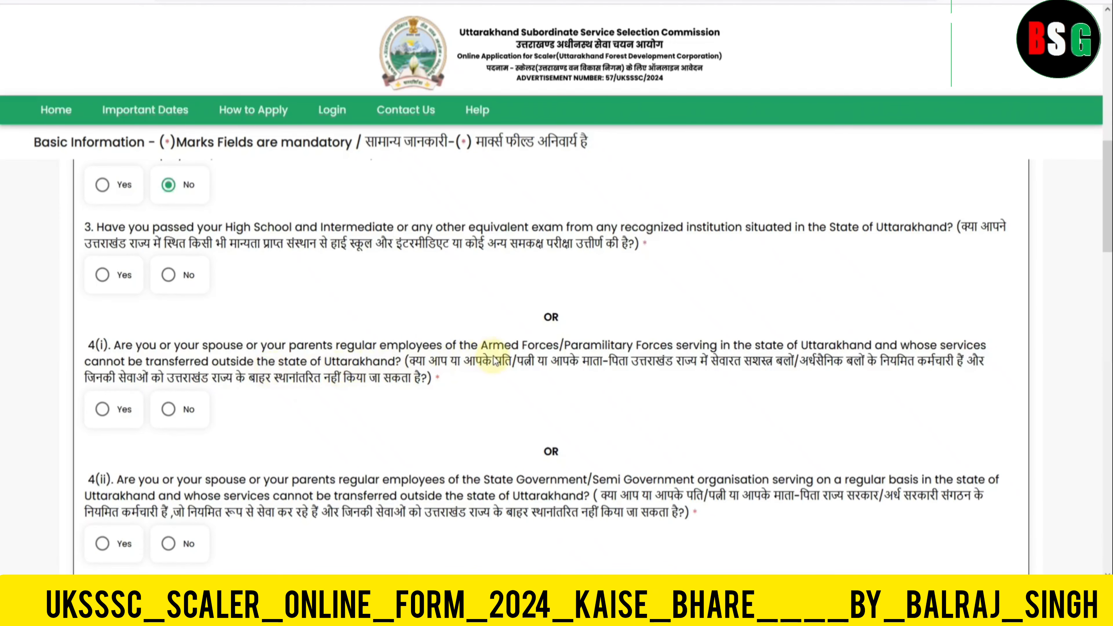
scroll(495, 360, "down", 3)
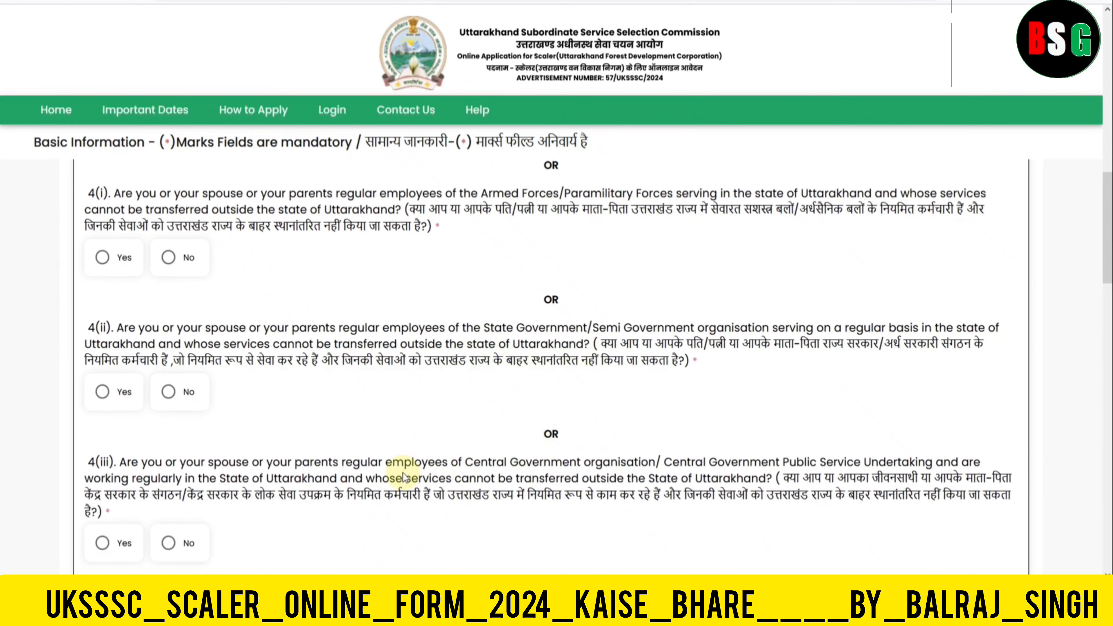
scroll(482, 471, "down", 2)
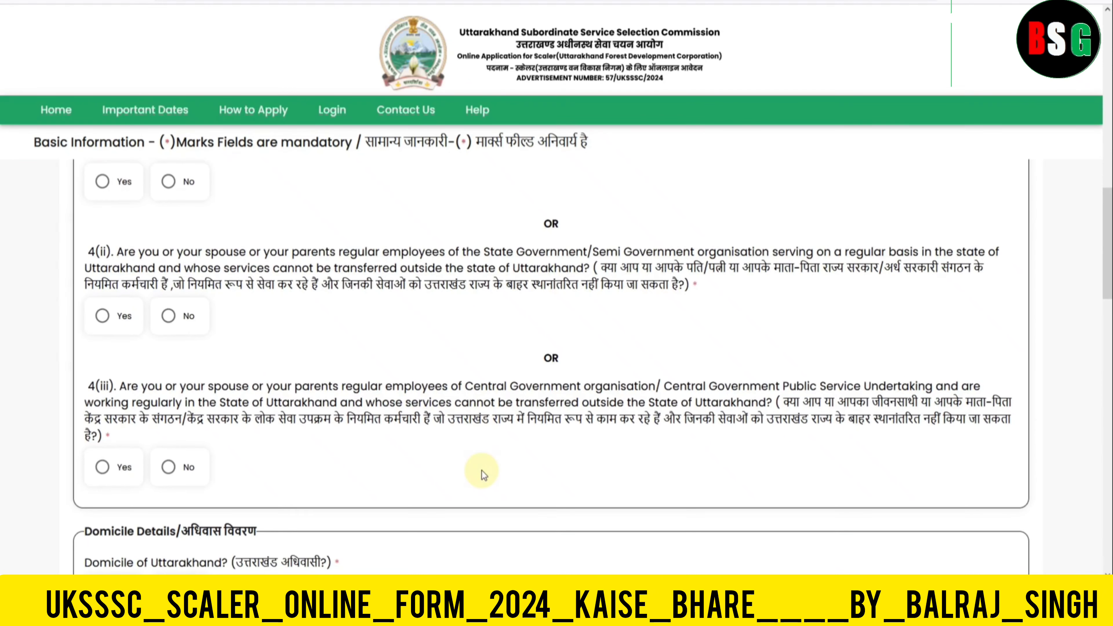
scroll(308, 464, "up", 5)
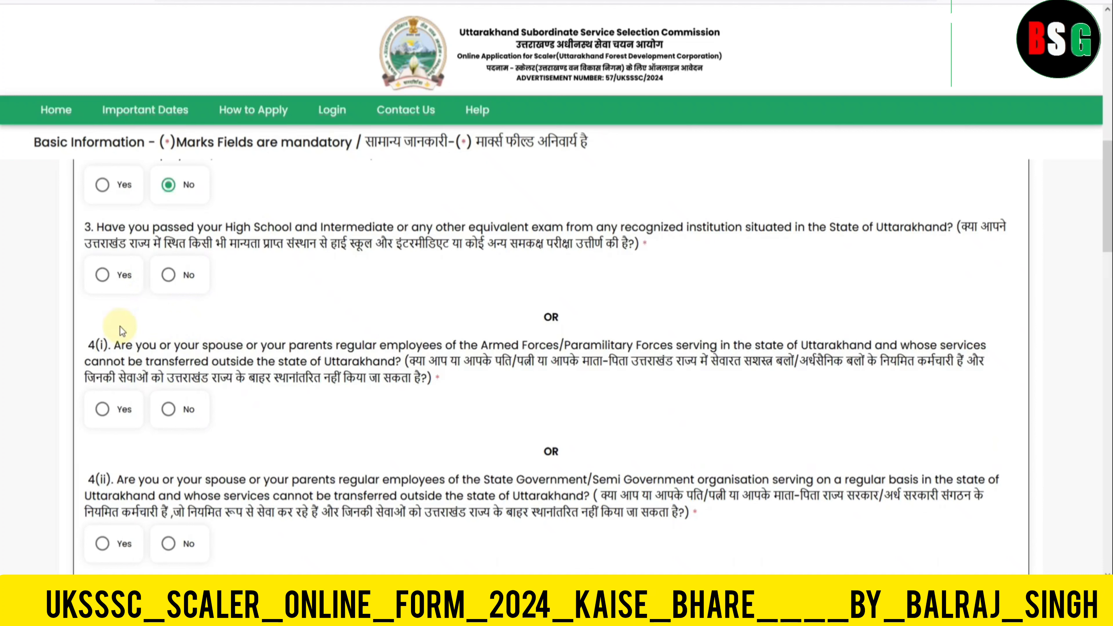
- Answer Yes to Uttarakhand High School/Intermediate, and No to questions 4(i), 4(ii) and 4(iii)
left_click(102, 275)
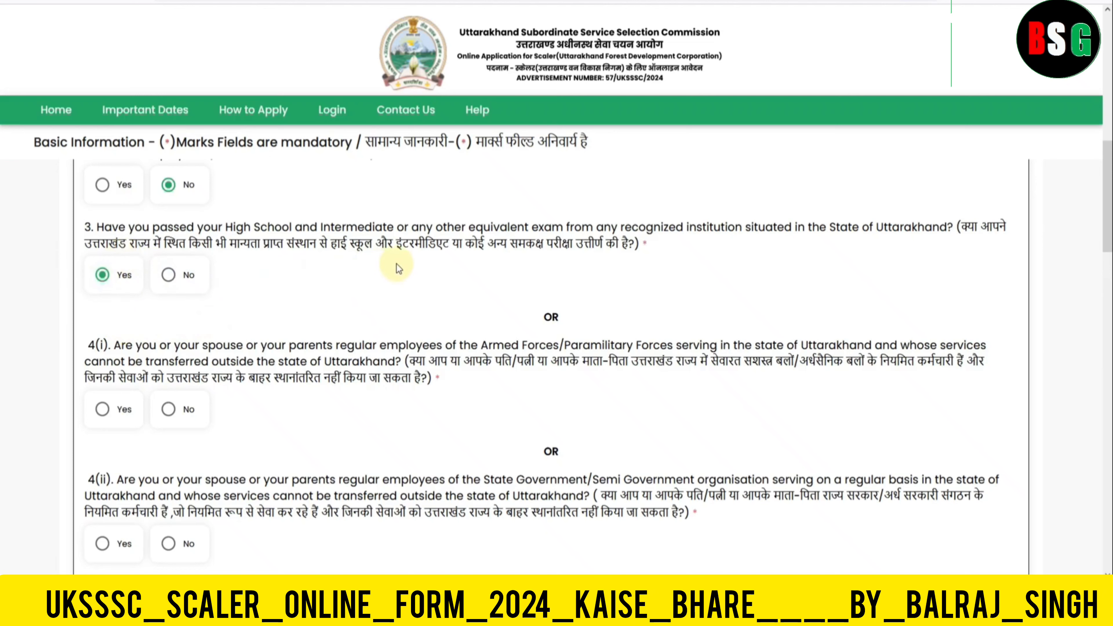
scroll(396, 263, "down", 2)
left_click(195, 334)
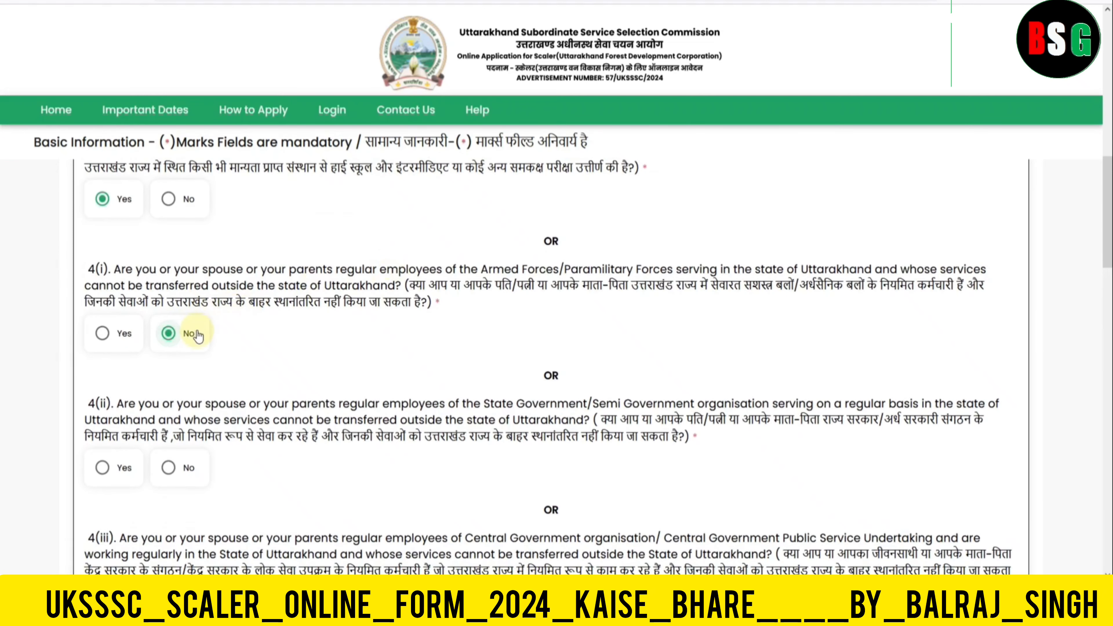
scroll(184, 324, "down", 3)
left_click(168, 320)
left_click(193, 466)
scroll(273, 426, "down", 3)
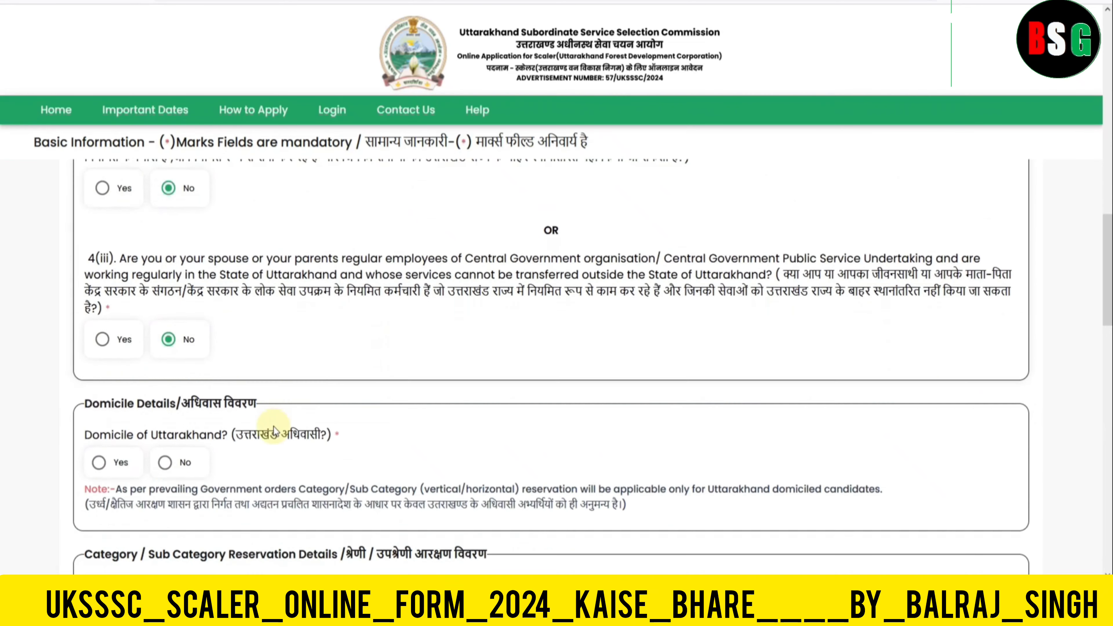
scroll(273, 426, "down", 2)
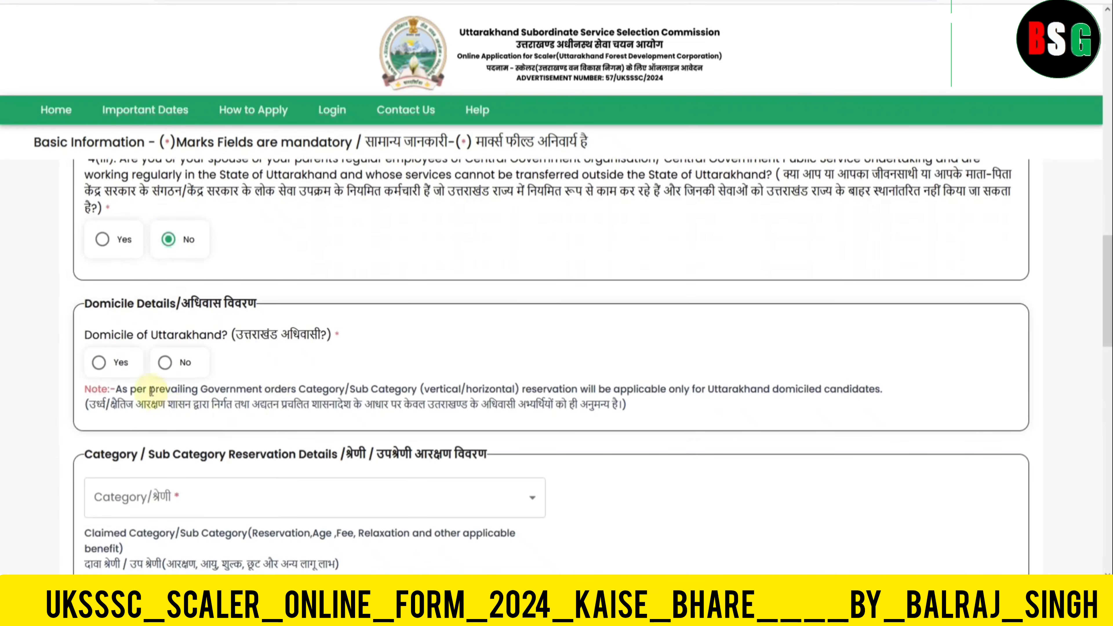
- Mark Uttarakhand domicile as Yes and choose OBC as the category
left_click(99, 363)
scroll(349, 362, "down", 3)
left_click(225, 357)
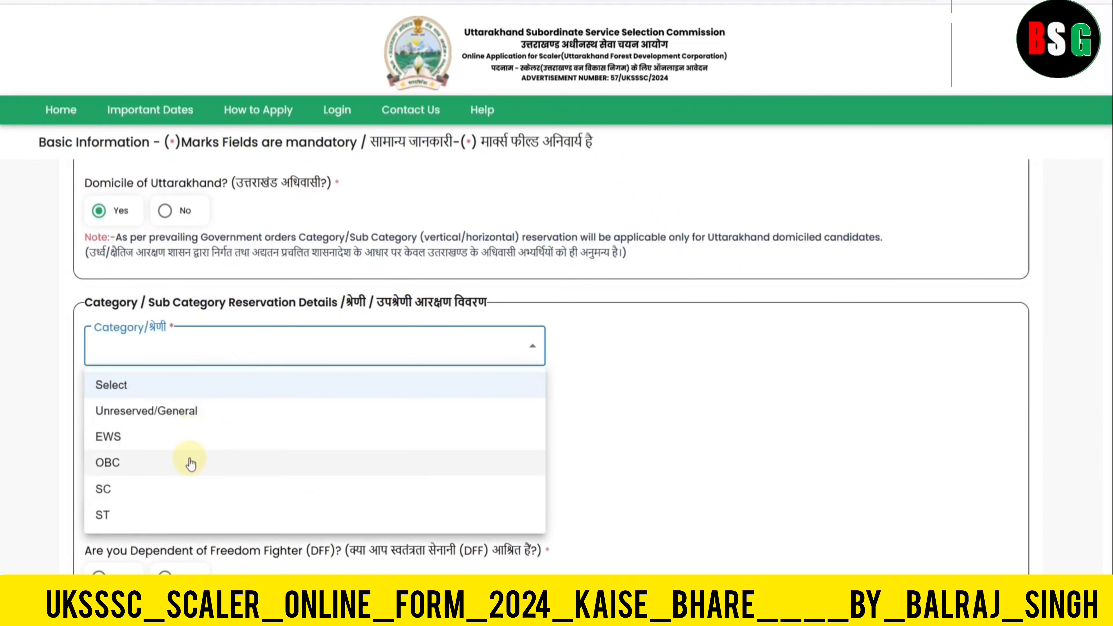
left_click(182, 465)
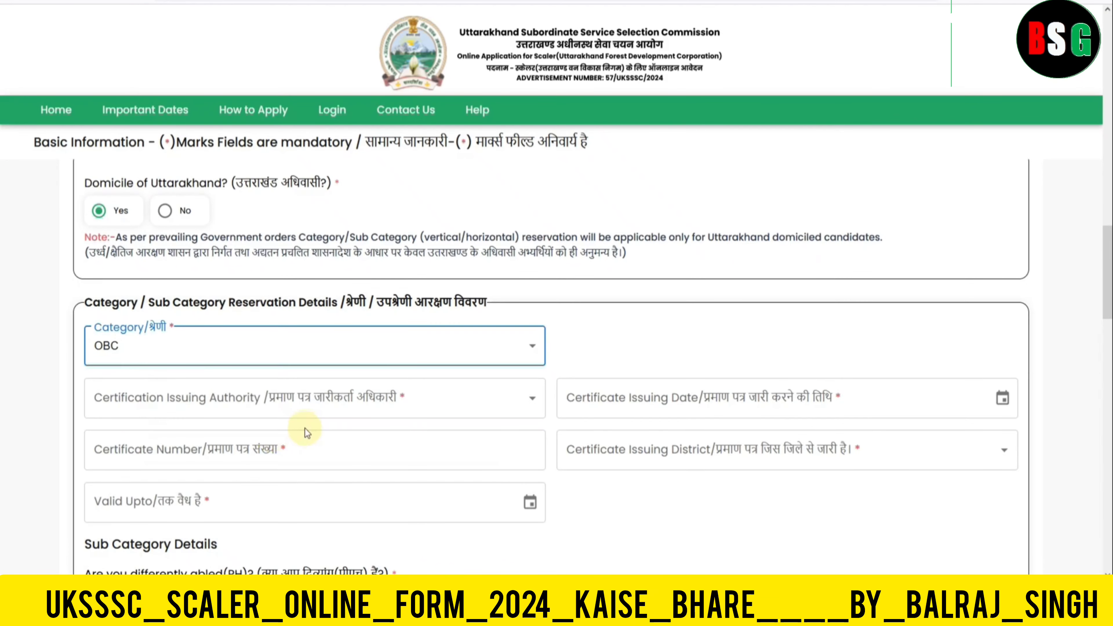
scroll(306, 433, "down", 3)
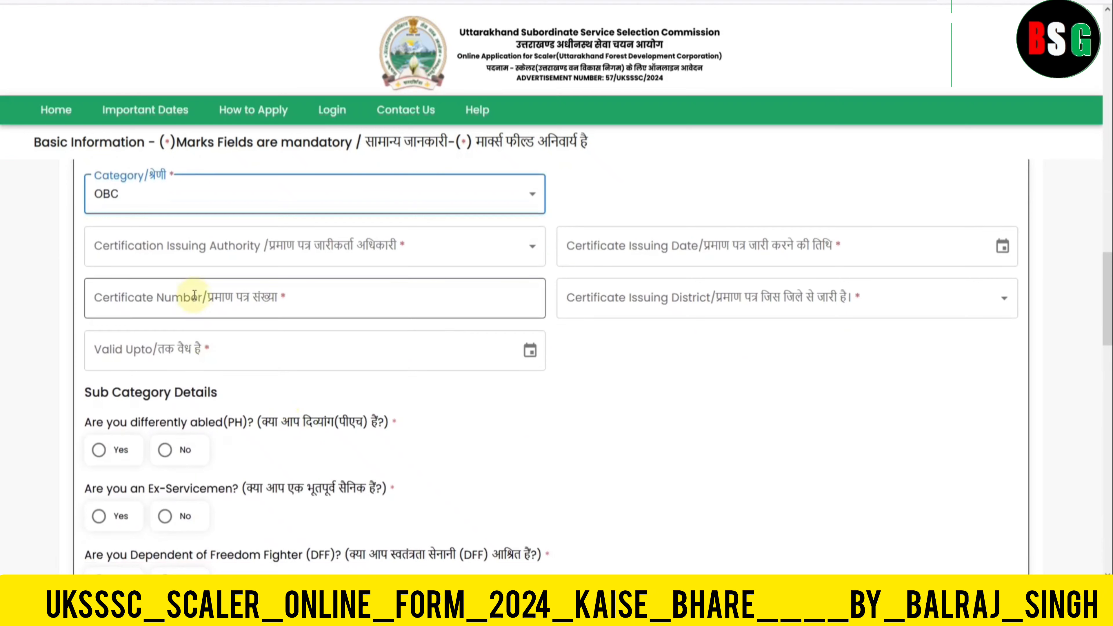
- Look through the OBC certificate authority, date, number, district and validity fields without filling them
left_click(200, 254)
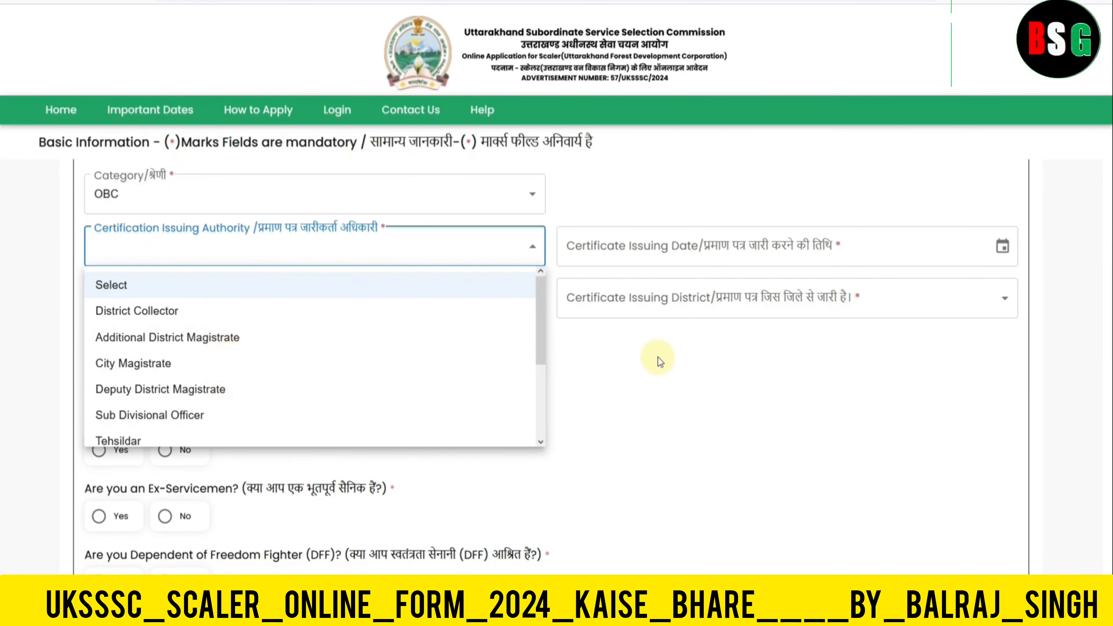
left_click(738, 263)
left_click(738, 258)
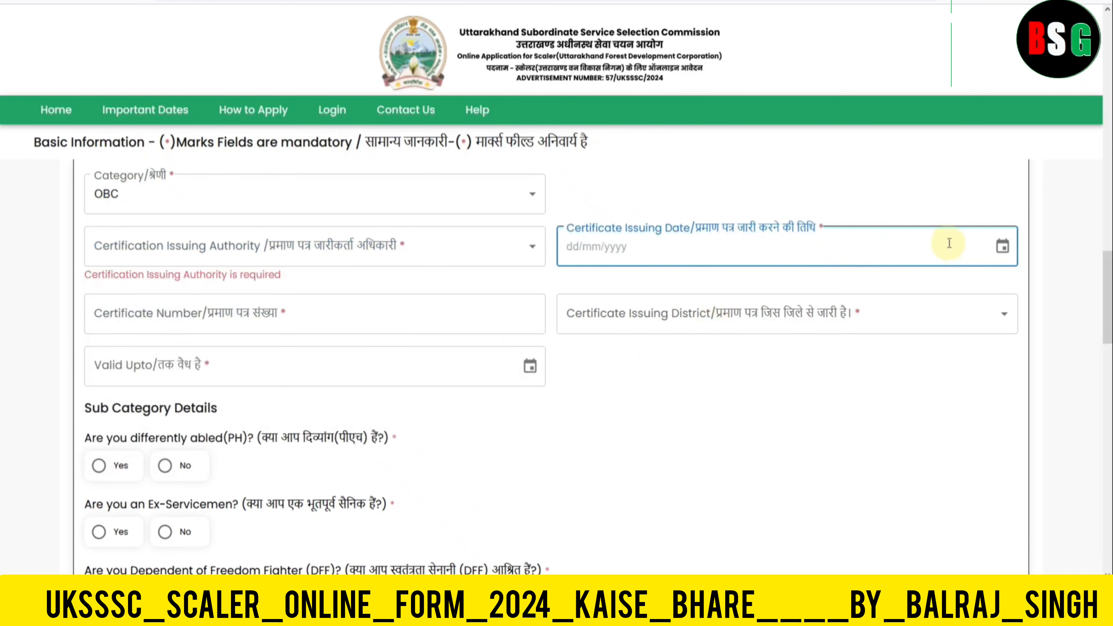
left_click(1001, 248)
left_click(598, 381)
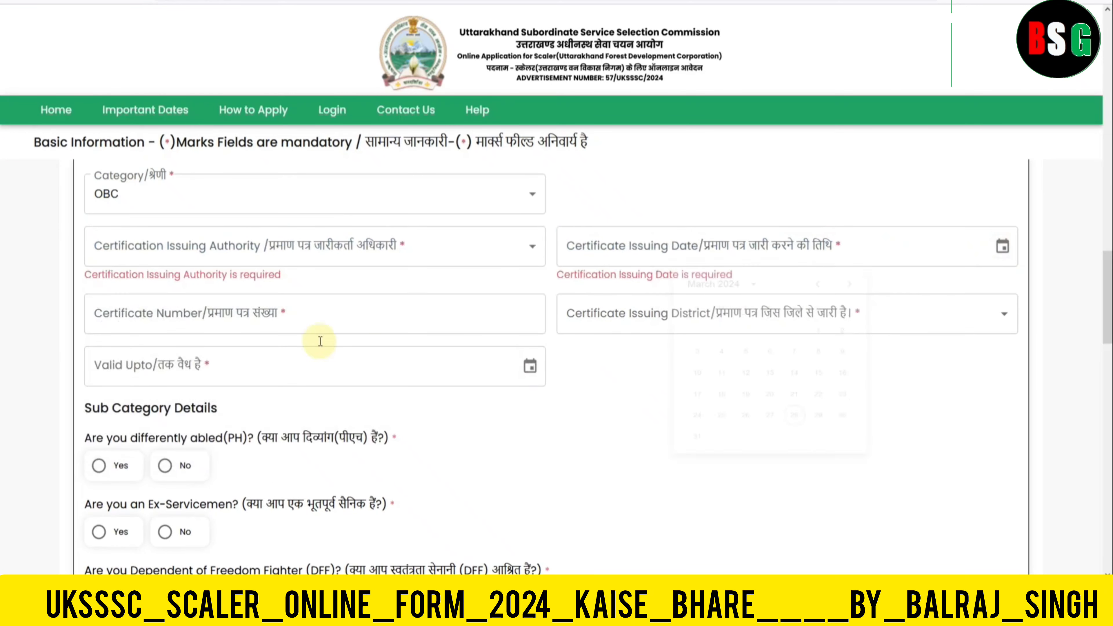
left_click(262, 322)
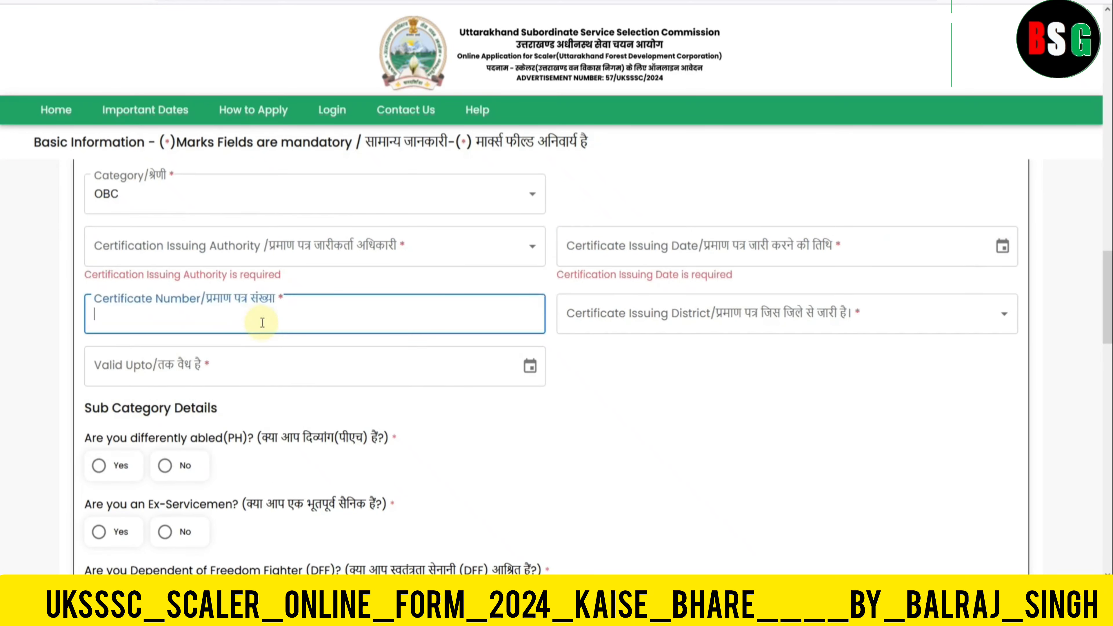
left_click(664, 315)
left_click(355, 389)
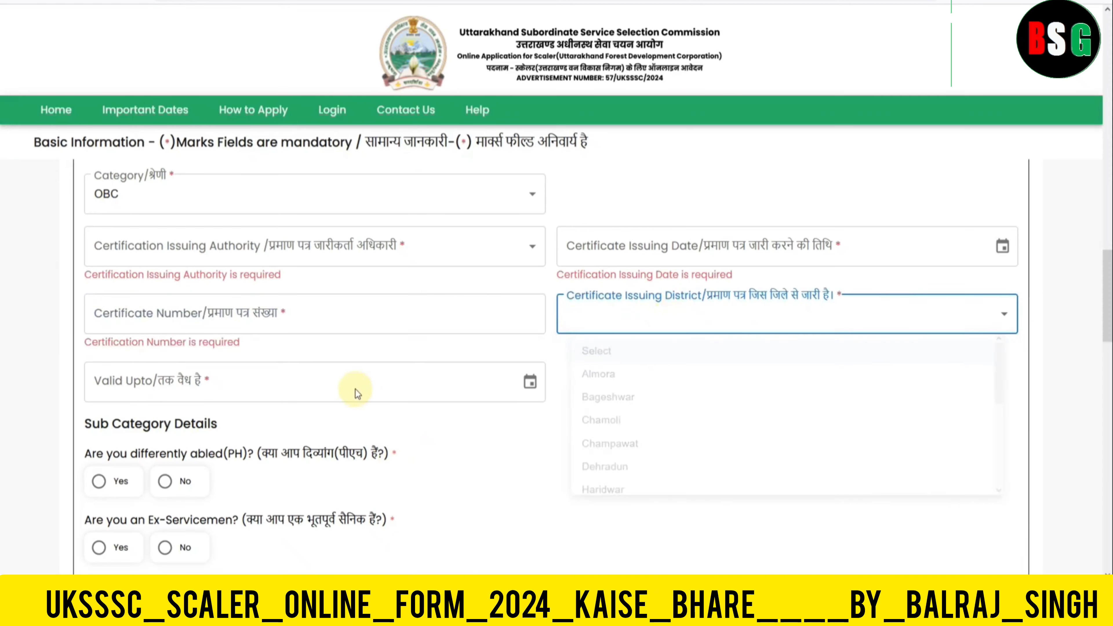
left_click(529, 381)
left_click(639, 419)
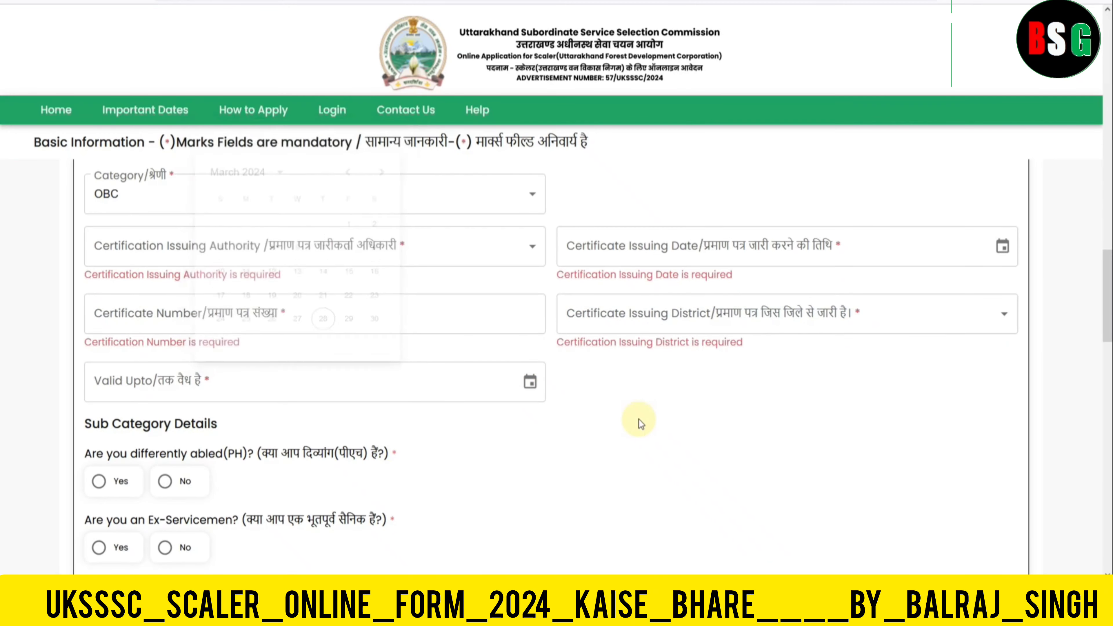
- Change the Uttarakhand domicile answer to No
scroll(526, 350, "up", 2)
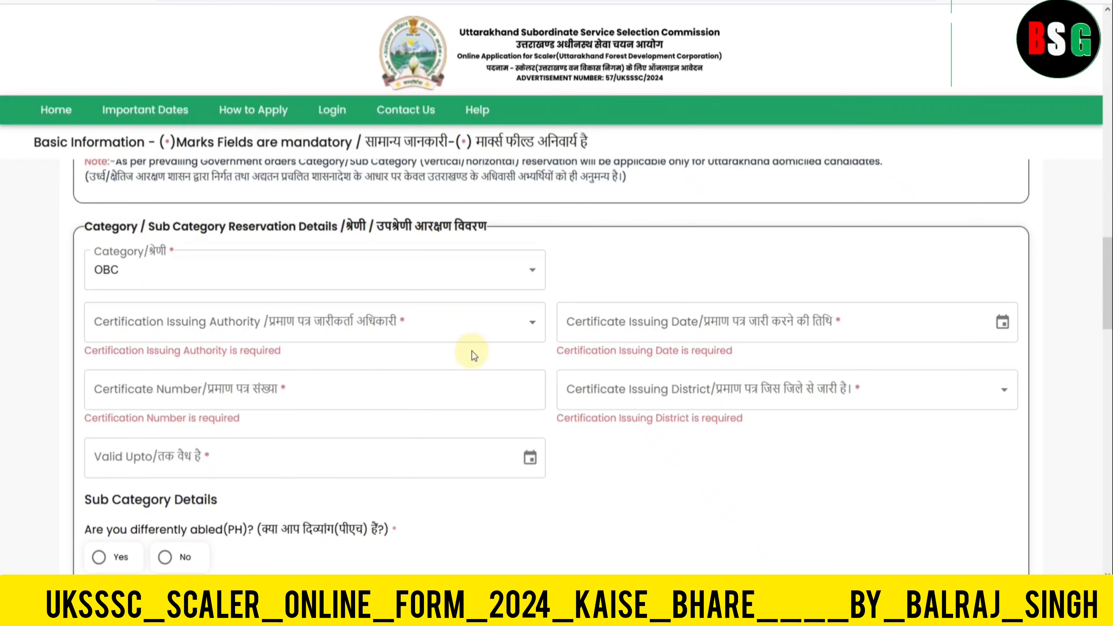
scroll(471, 351, "up", 4)
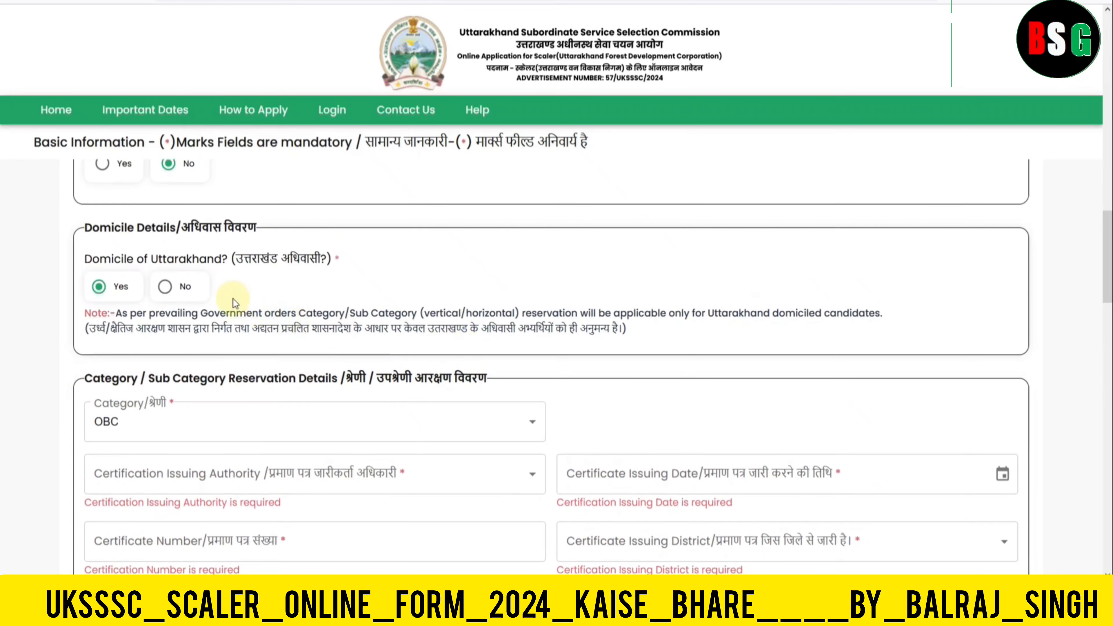
left_click(165, 287)
scroll(280, 333, "down", 2)
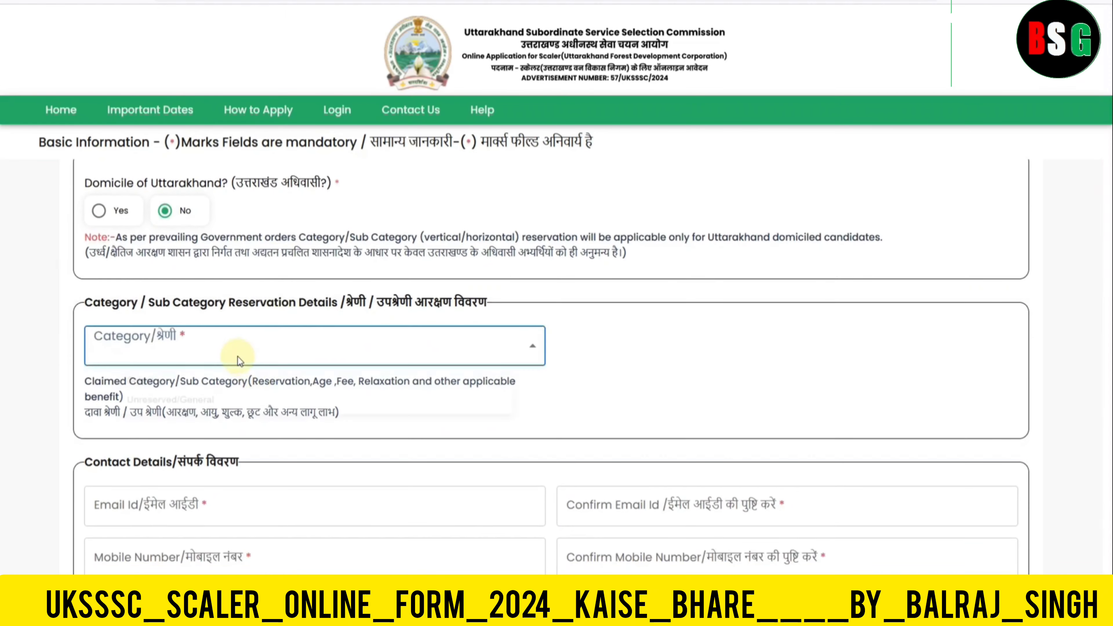
- Choose Unreserved/General as the category
left_click(238, 355)
left_click(183, 412)
scroll(510, 354, "down", 4)
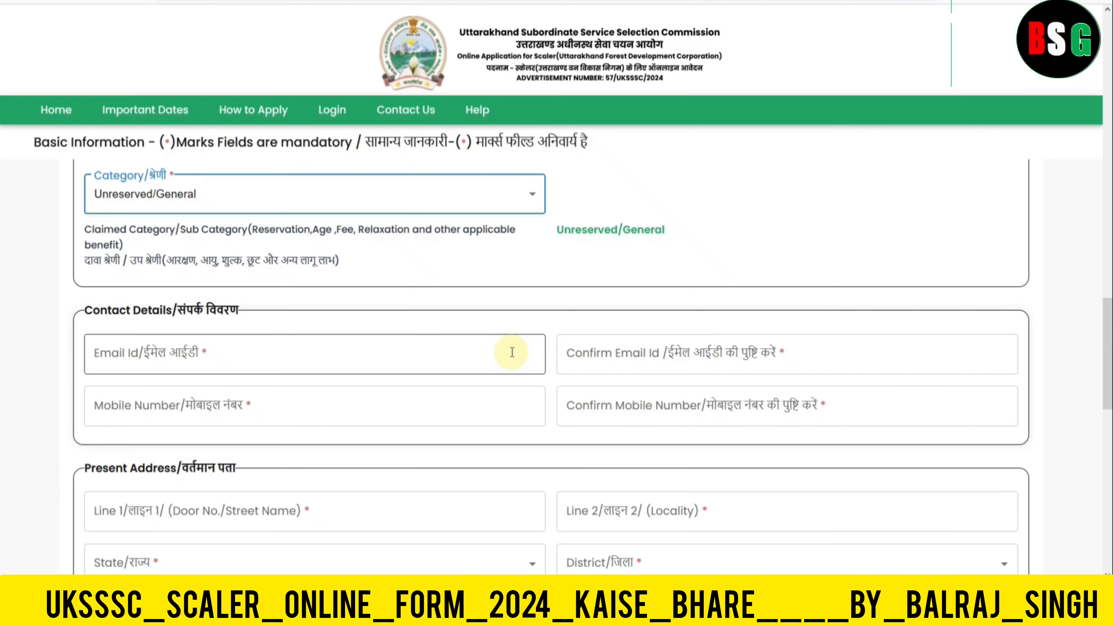
scroll(511, 352, "down", 2)
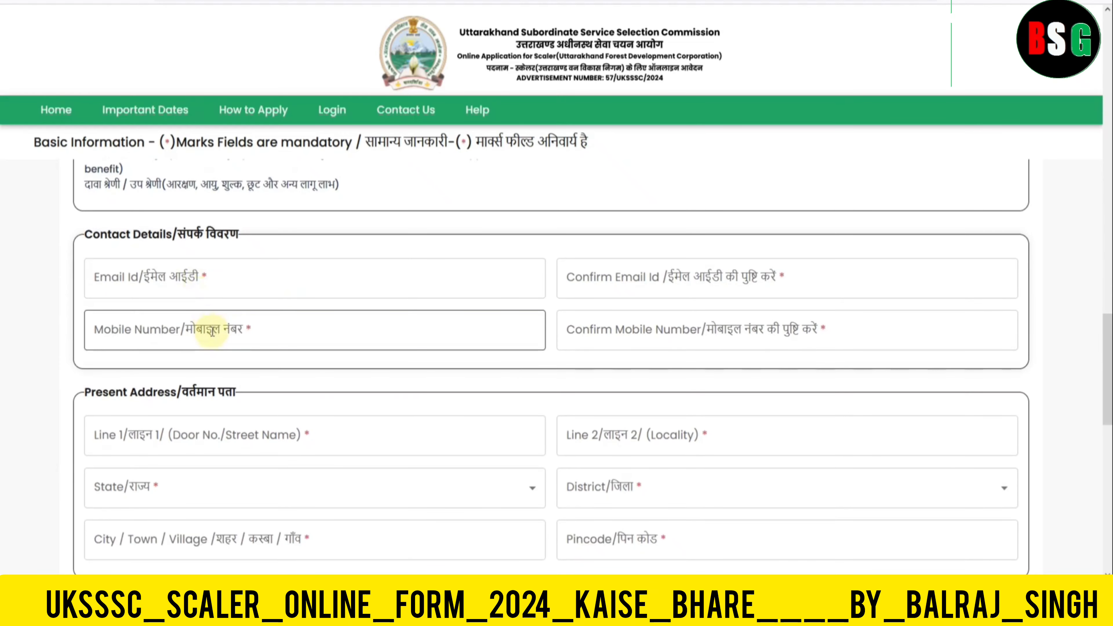
scroll(212, 331, "down", 4)
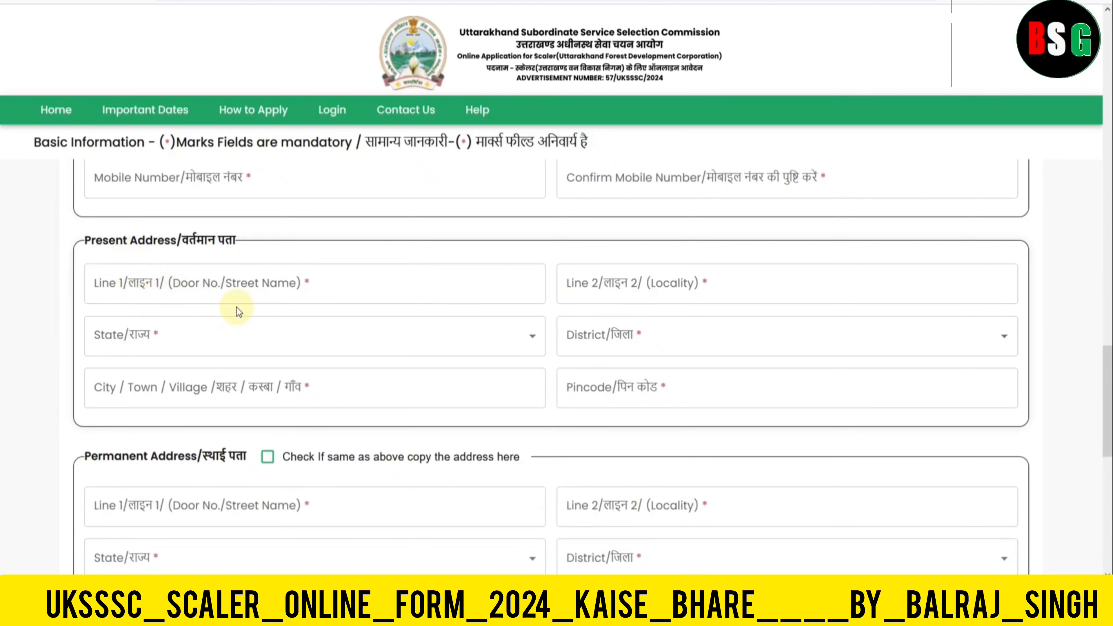
- Inspect Present Address Line 1 and the State list, leaving the address blank
left_click(231, 287)
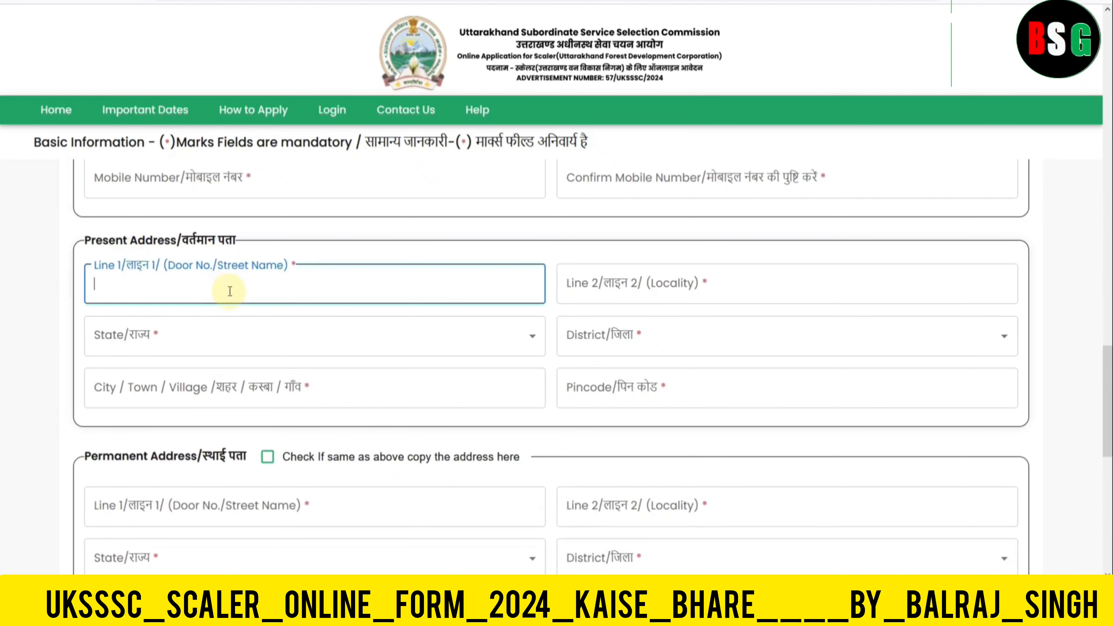
left_click(444, 326)
left_click(732, 352)
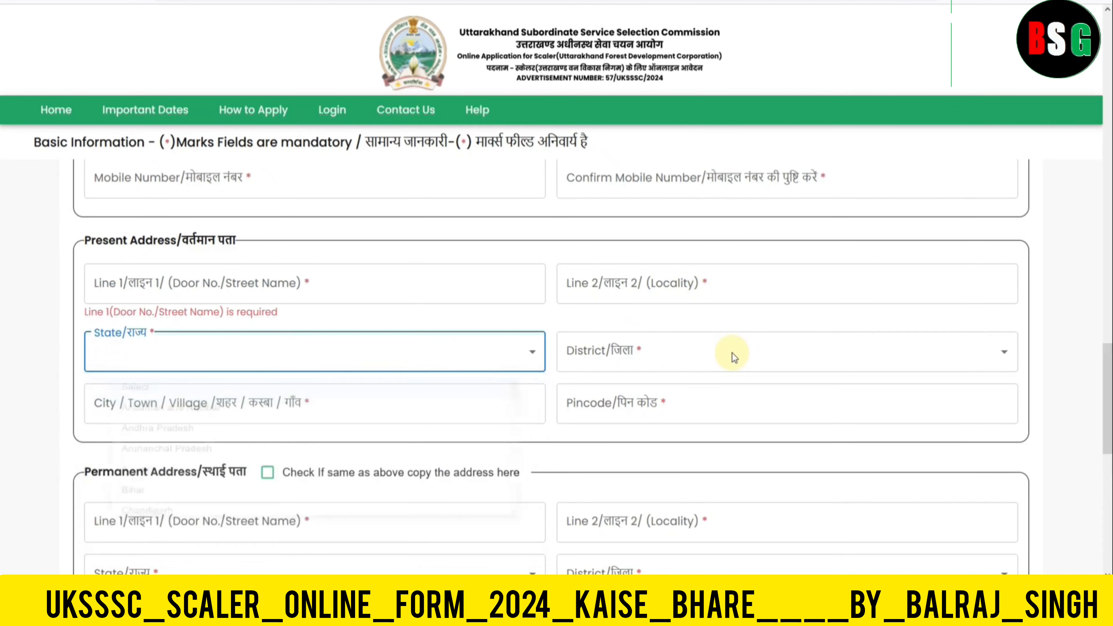
scroll(487, 380, "down", 3)
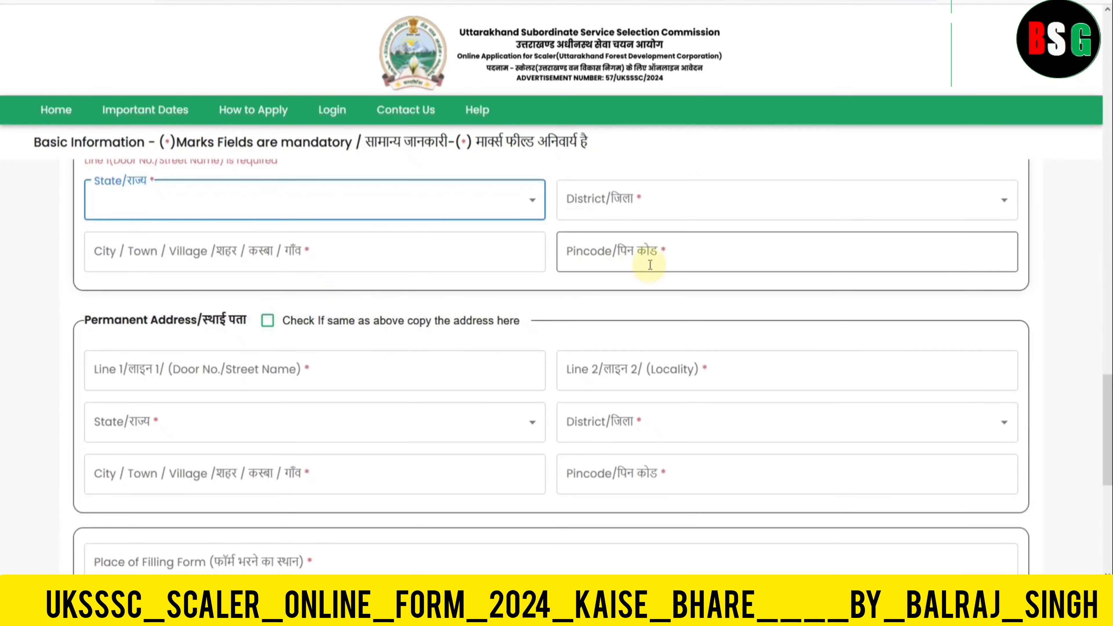
scroll(526, 249, "down", 2)
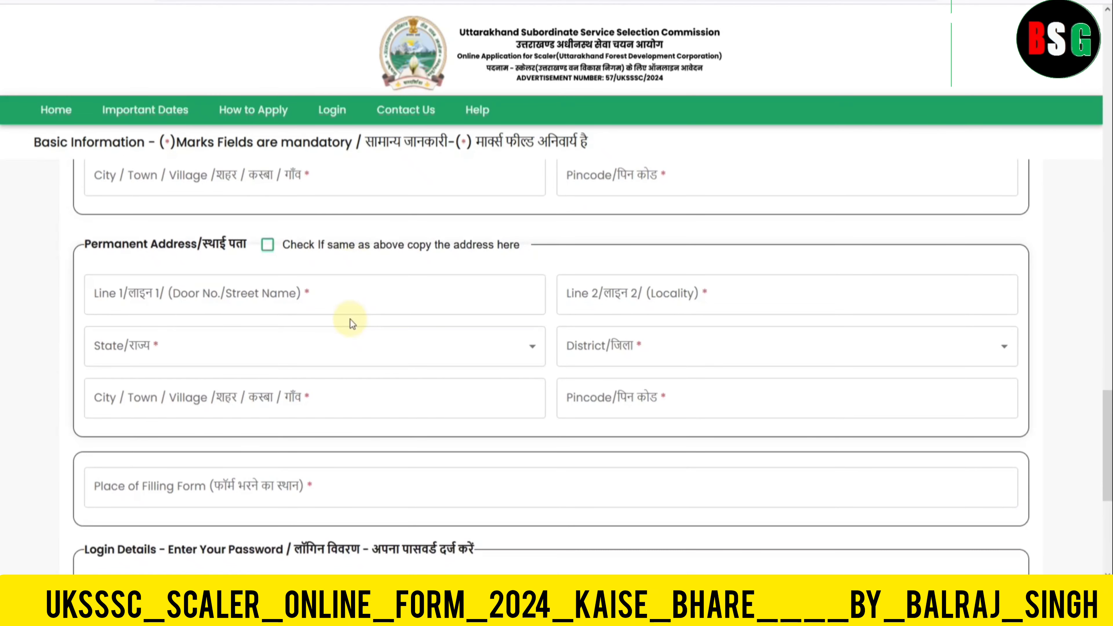
scroll(350, 320, "down", 5)
- Enter ALWAR in capitals as the Place of Filling Form
left_click(236, 263)
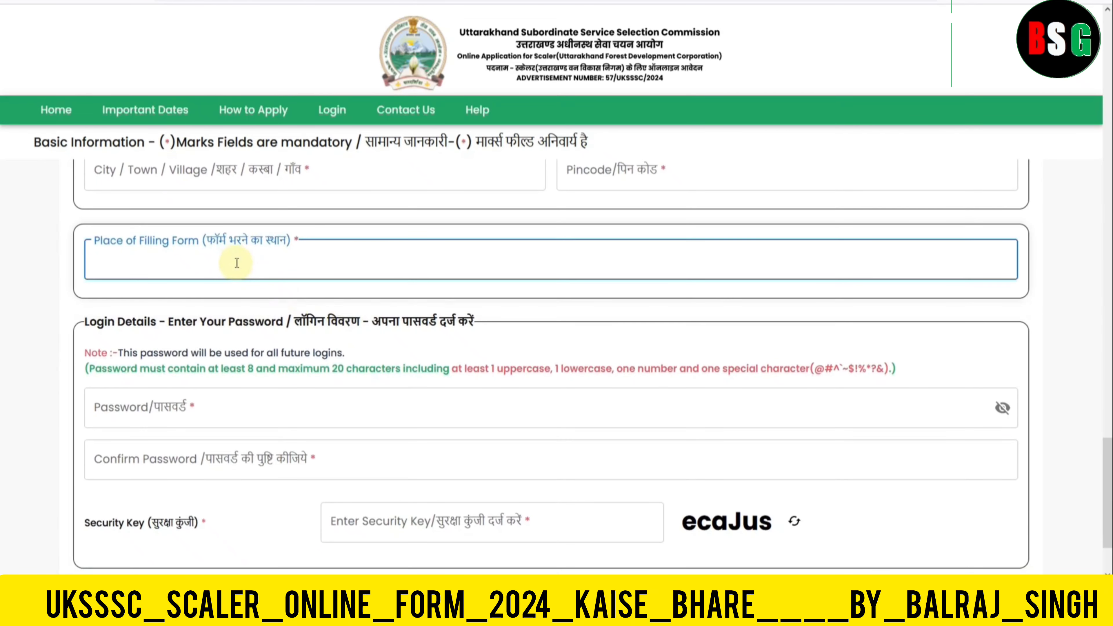
type("alwar")
key("BackSpace")
key("BackSpace")
key("BackSpace")
key("BackSpace")
type("ALWAR")
scroll(491, 310, "down", 2)
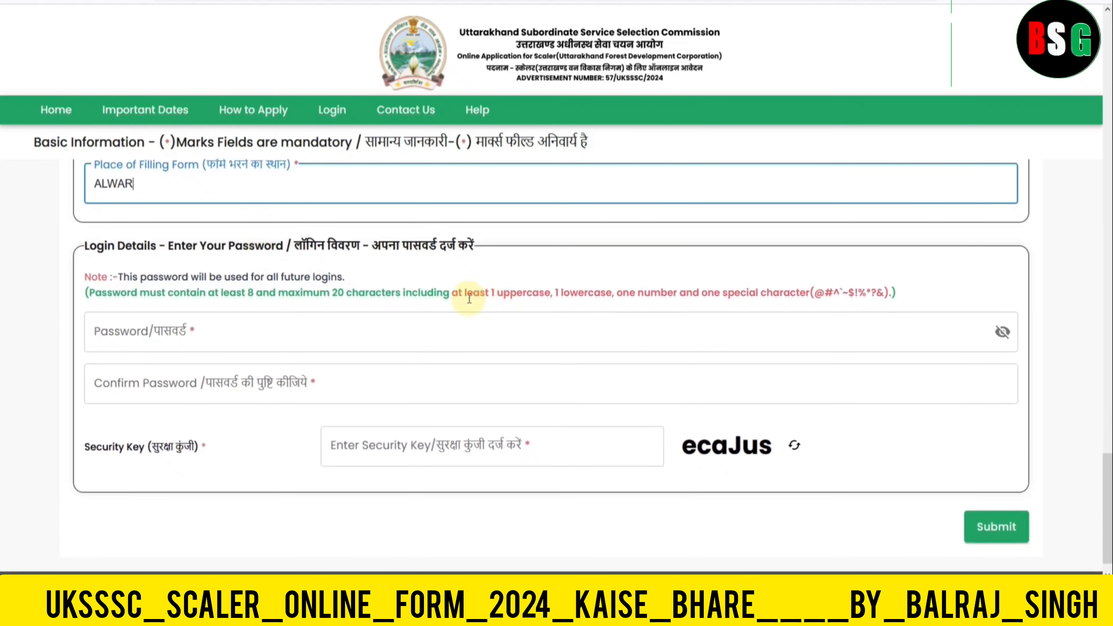
left_click(484, 292)
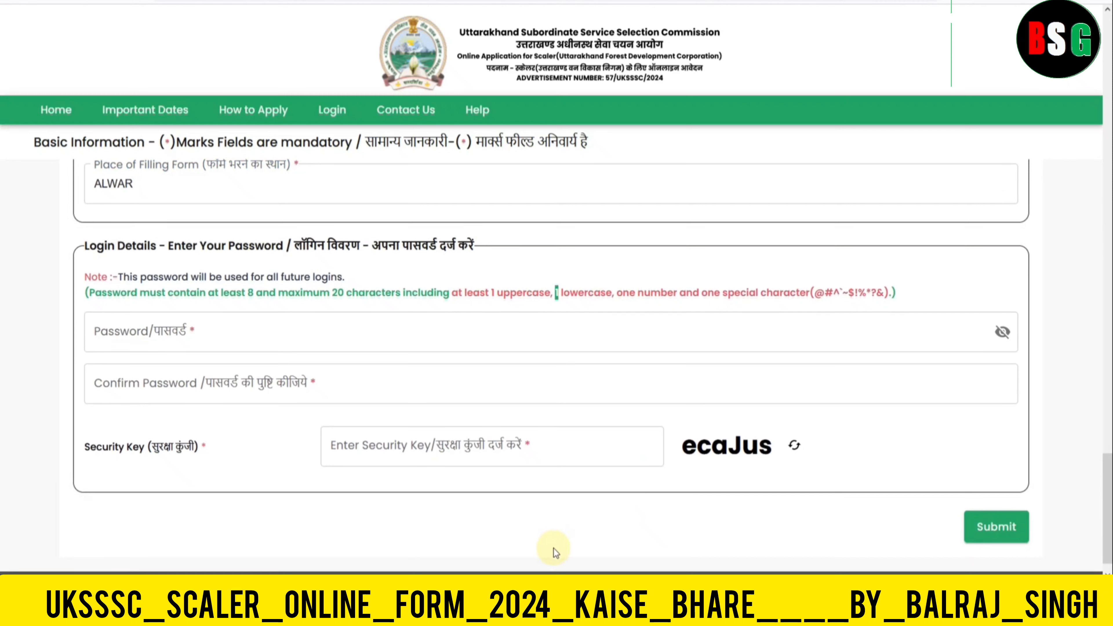
- Enter the new account password and show it unmasked
left_click(188, 330)
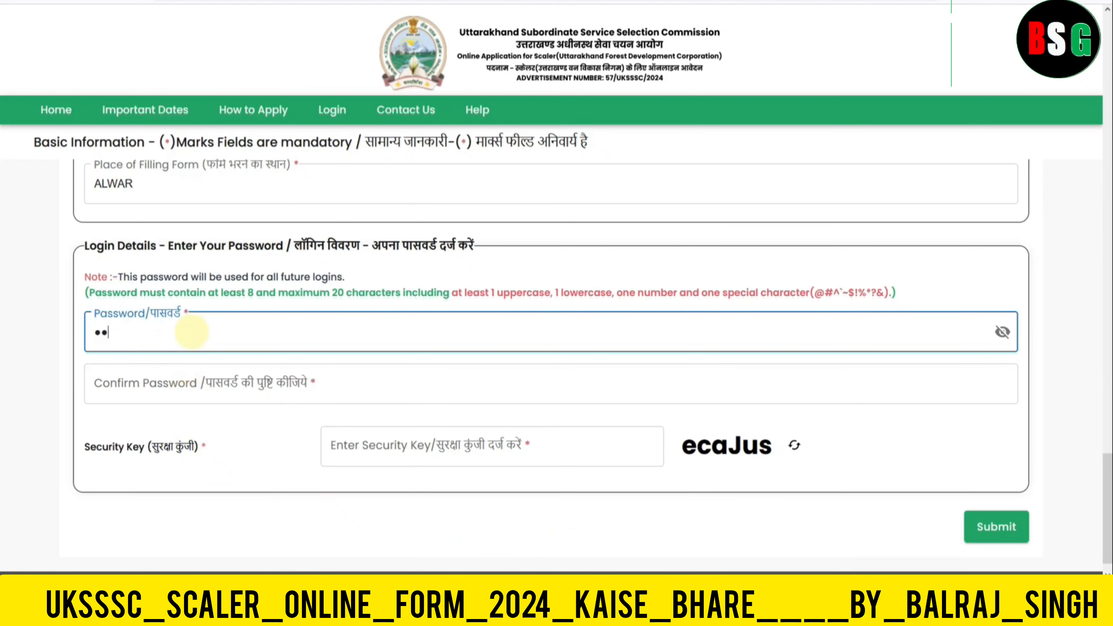
left_click(1002, 331)
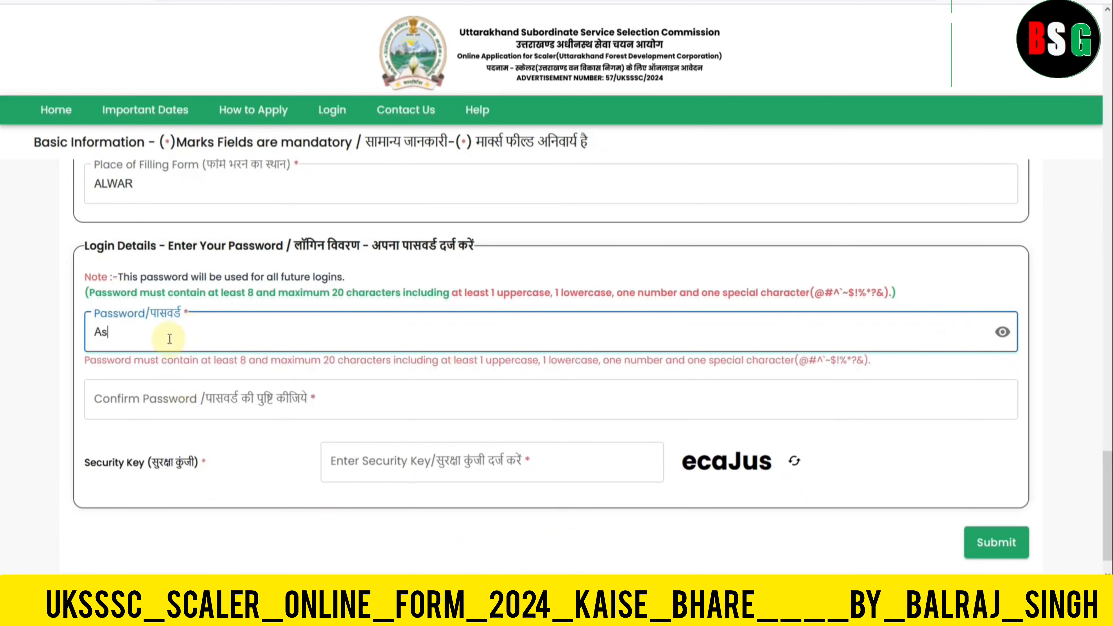
key("ctrl+plus")
key("ctrl+plus")
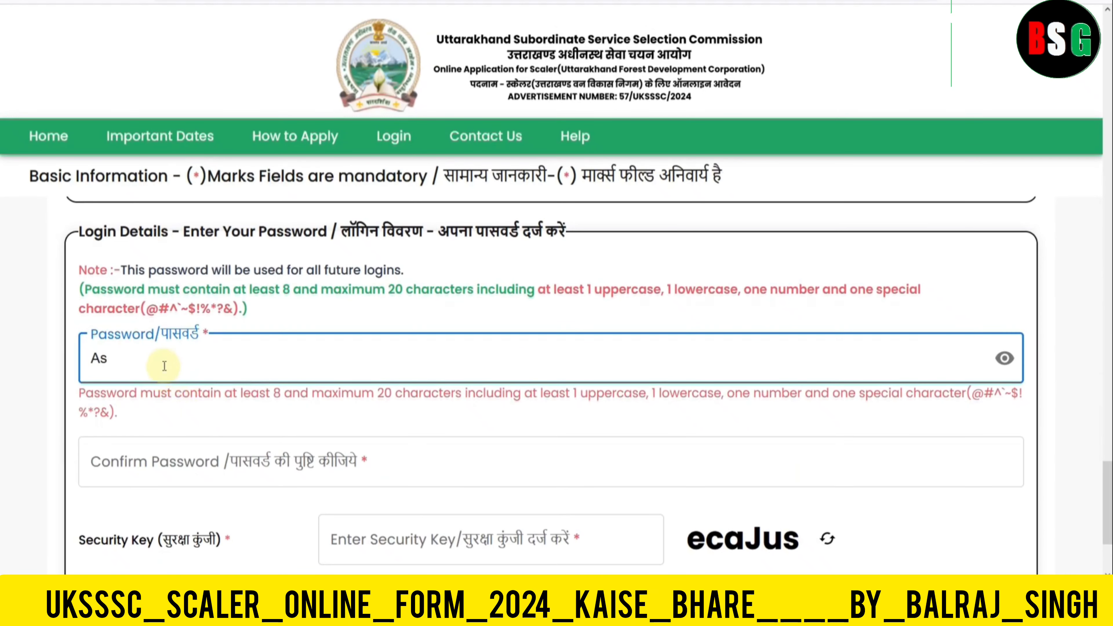
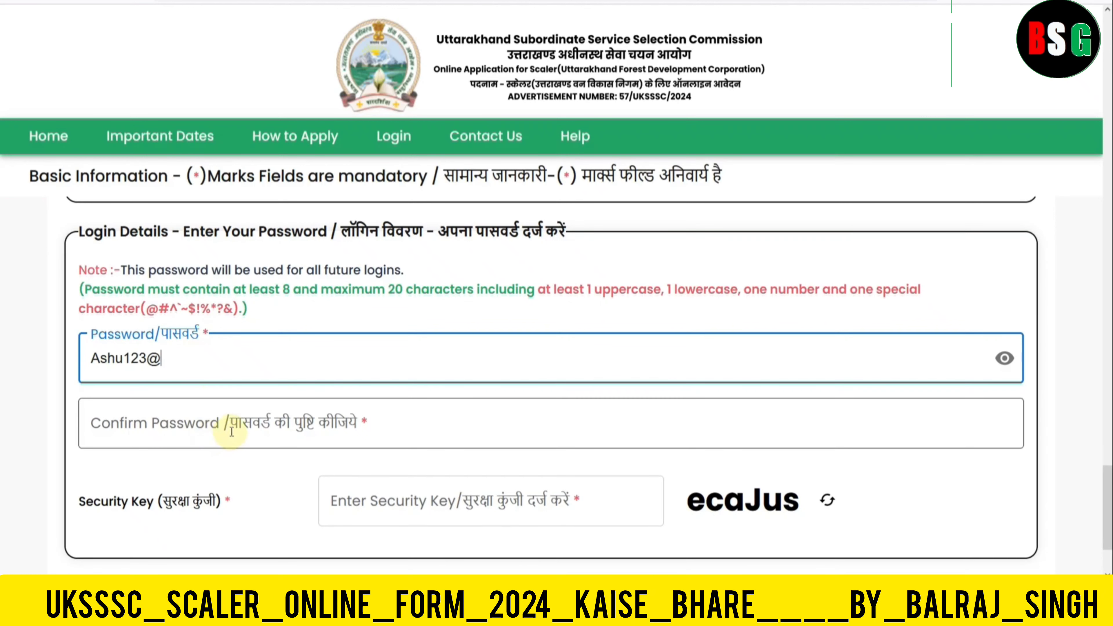
scroll(307, 436, "down", 2)
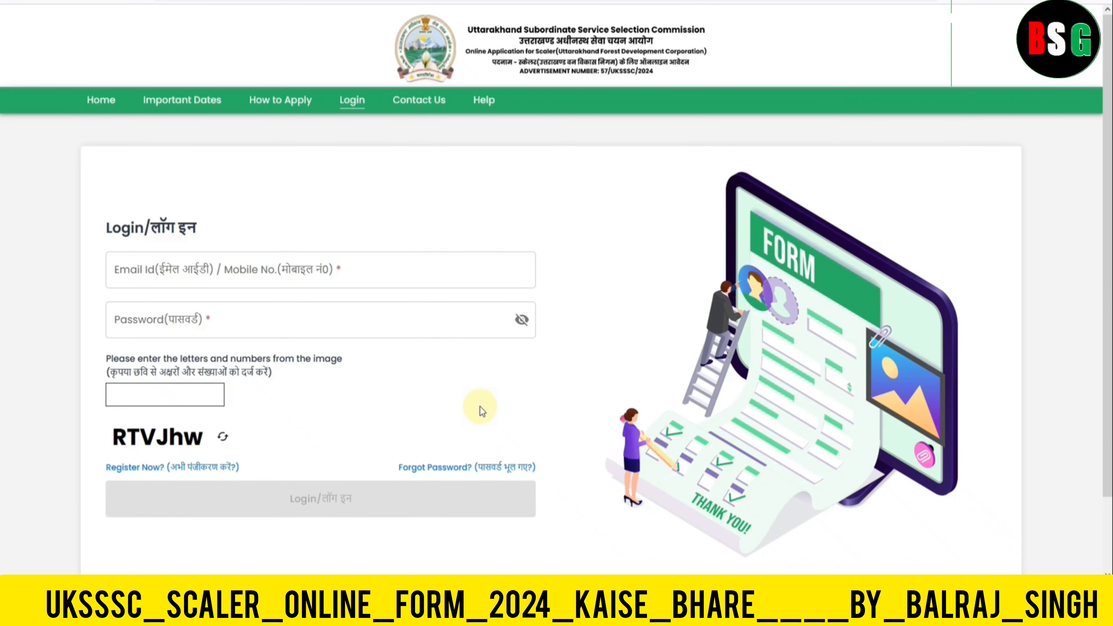
- Scroll down the completed registration form toward the Submit button
scroll(480, 407, "down", 2)
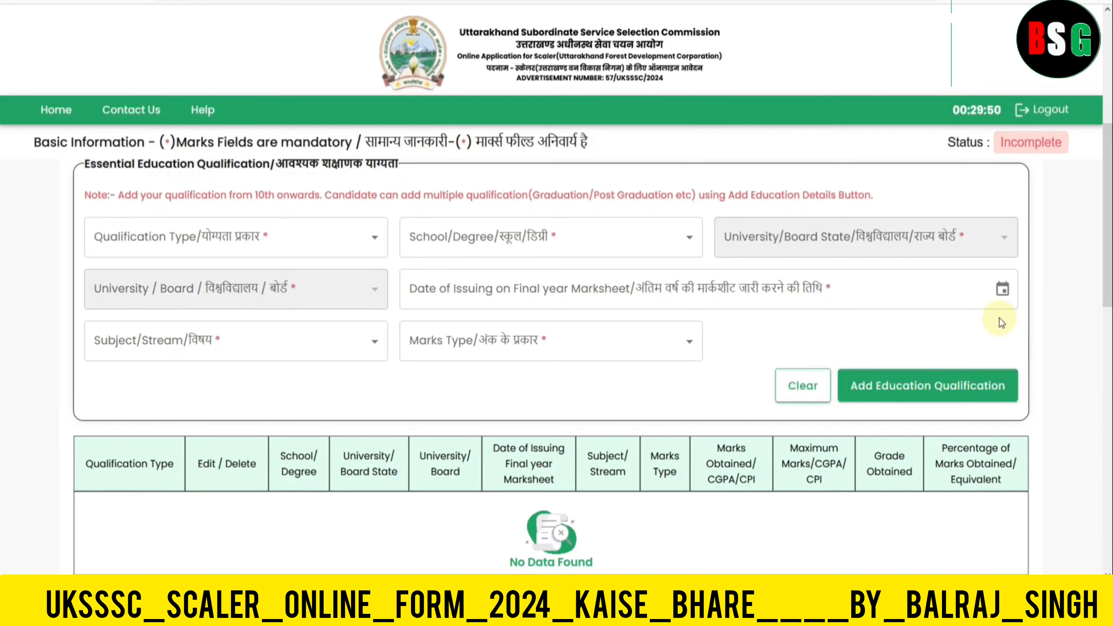
- Add High School(10th), state Uttarakhand, board Uttrakhand Board of School Education
left_click(269, 238)
left_click(213, 302)
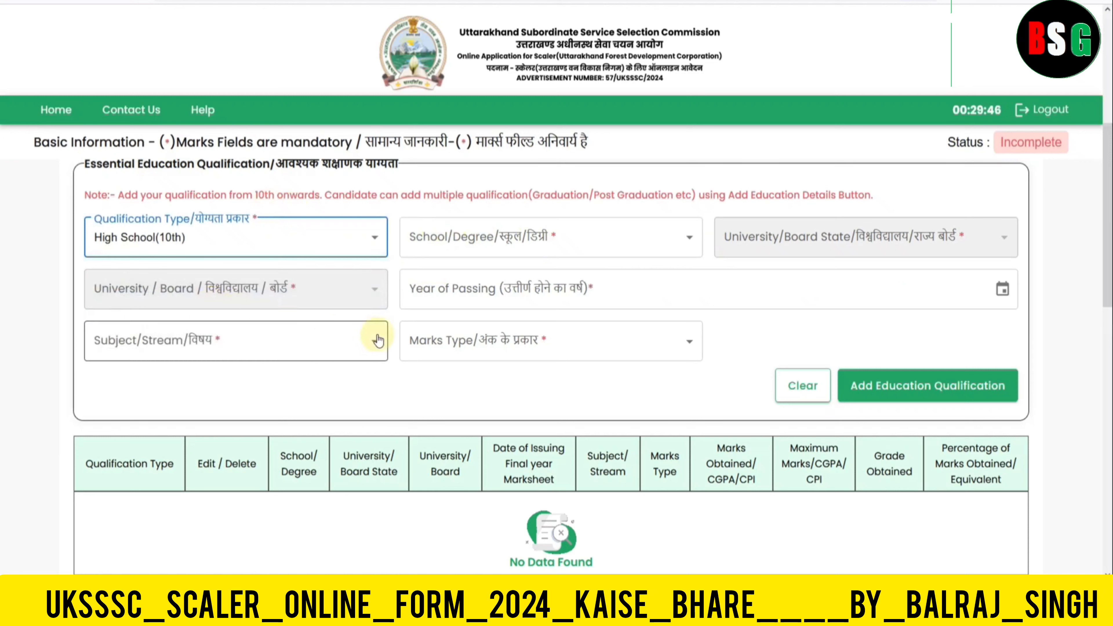
left_click(509, 244)
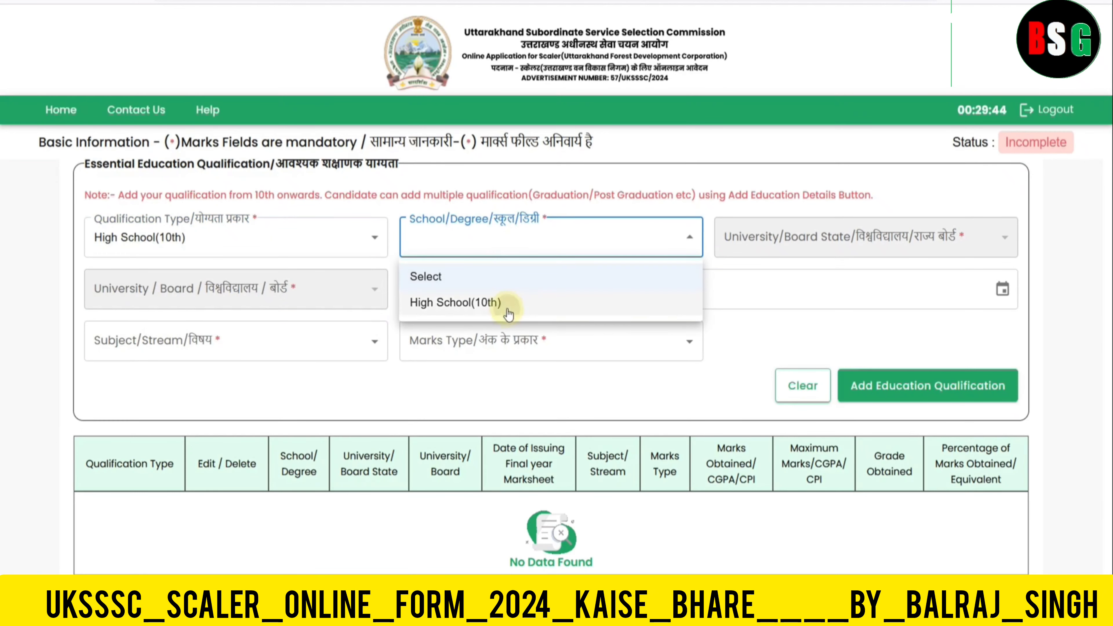
left_click(508, 313)
left_click(909, 251)
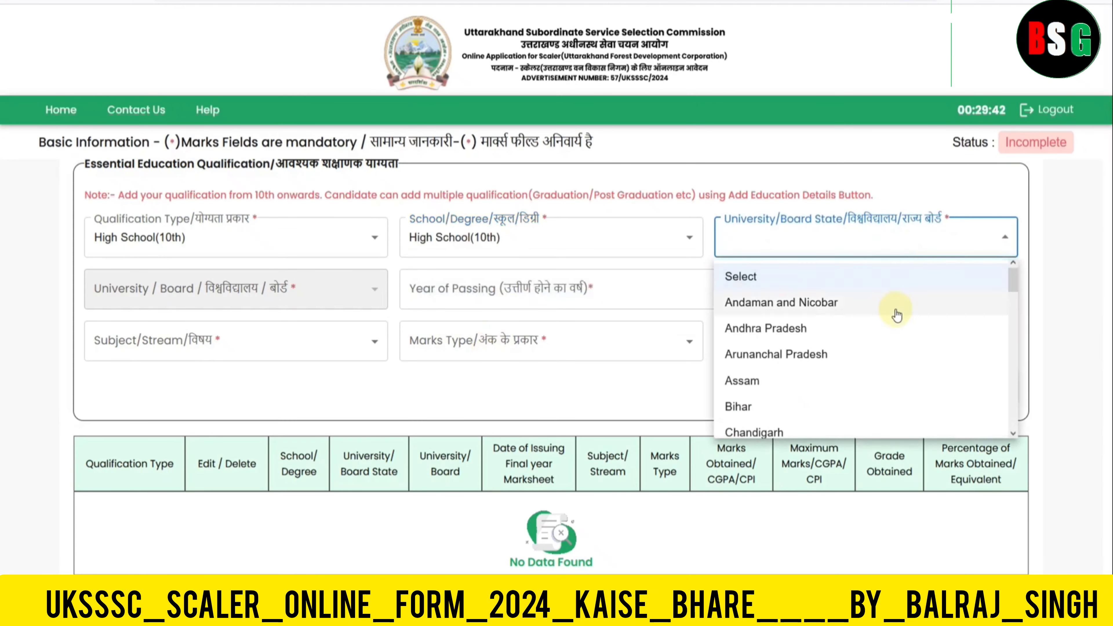
scroll(896, 315, "down", 15)
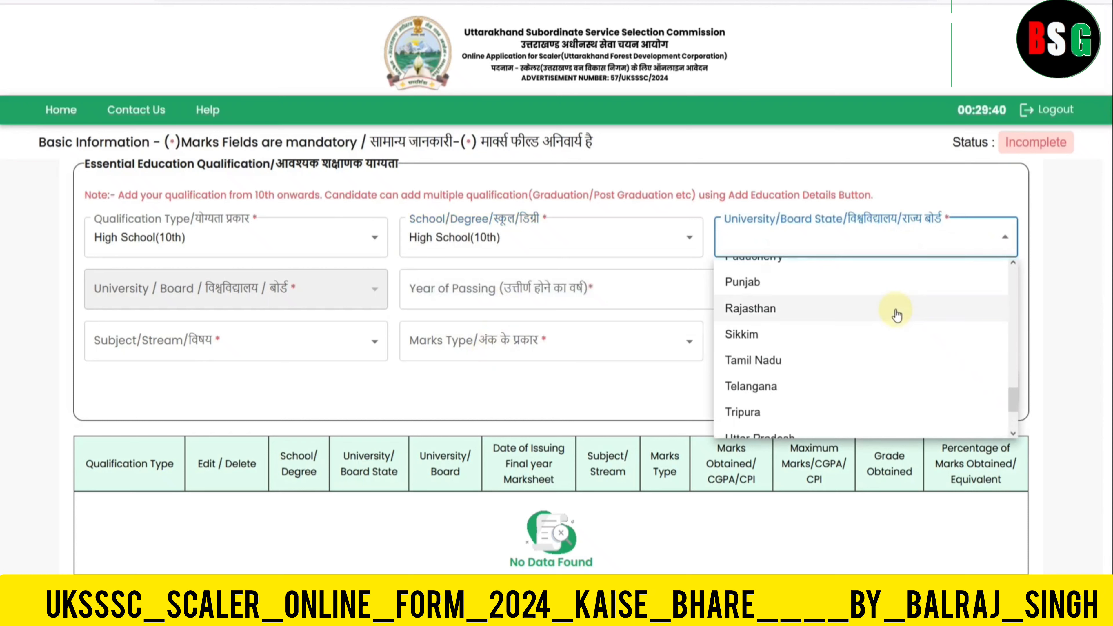
scroll(896, 314, "down", 3)
left_click(872, 367)
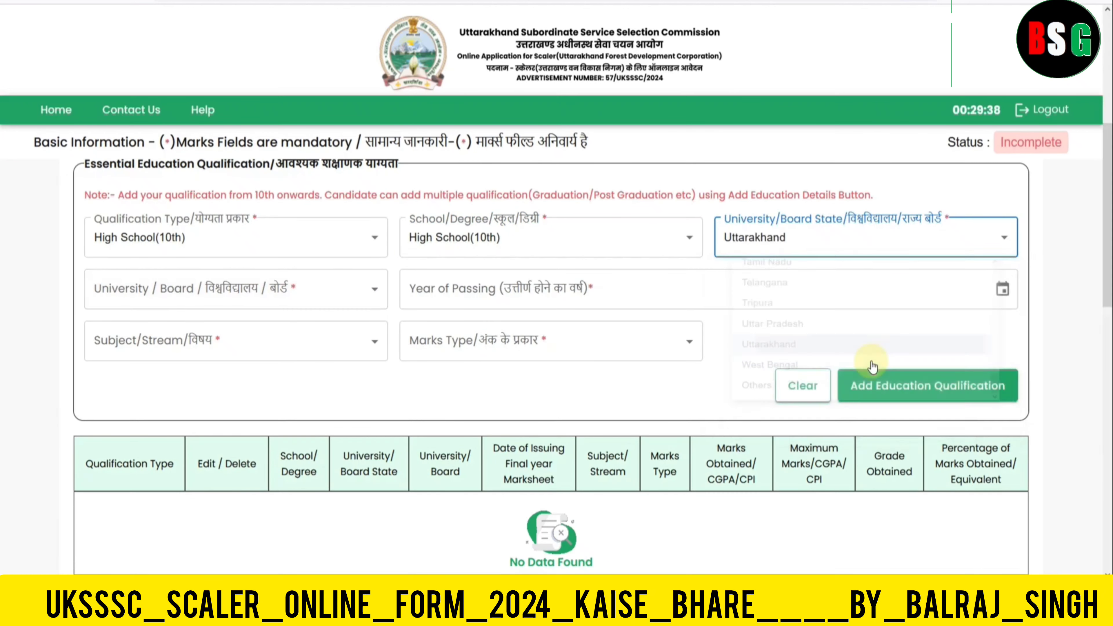
left_click(333, 307)
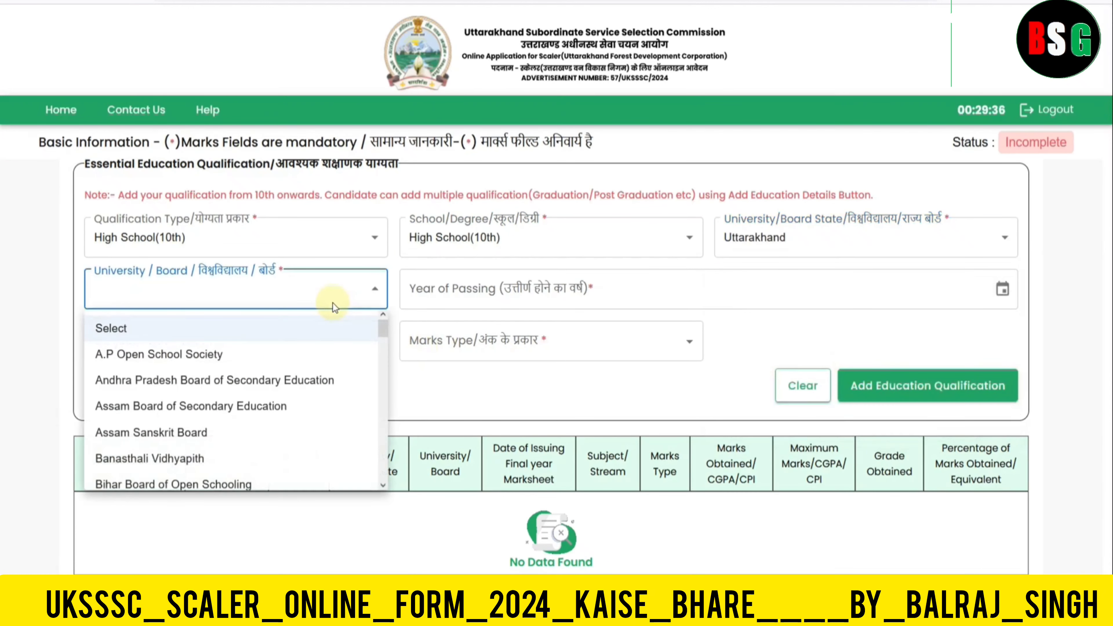
scroll(322, 368, "down", 10)
scroll(323, 369, "down", 10)
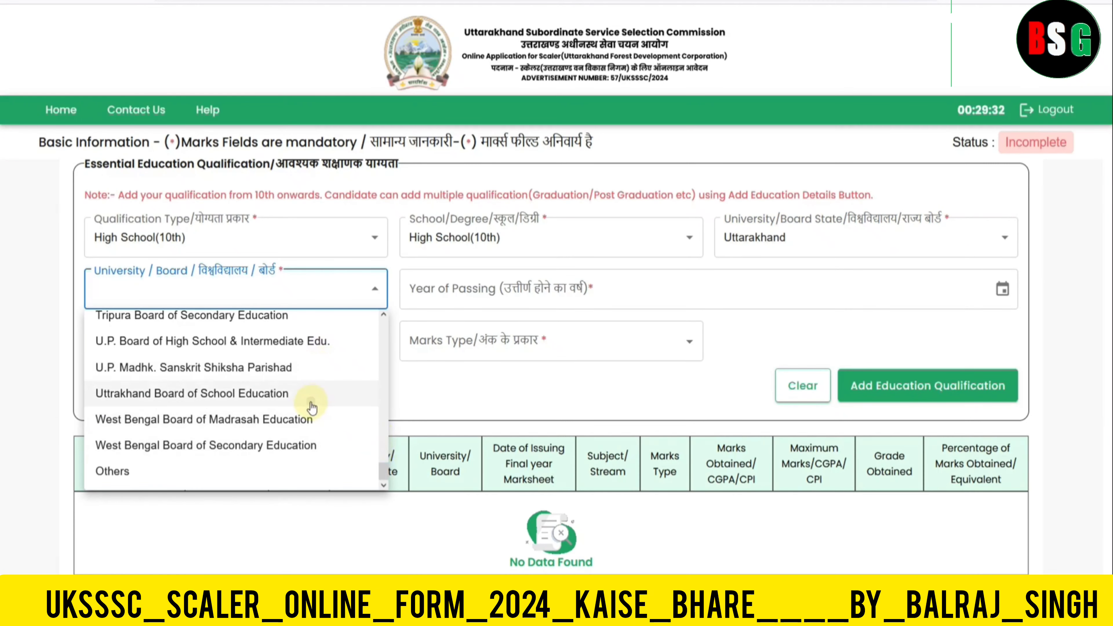
left_click(308, 394)
- Set passing year 2015, with High School Subjects as stream and subject
left_click(487, 289)
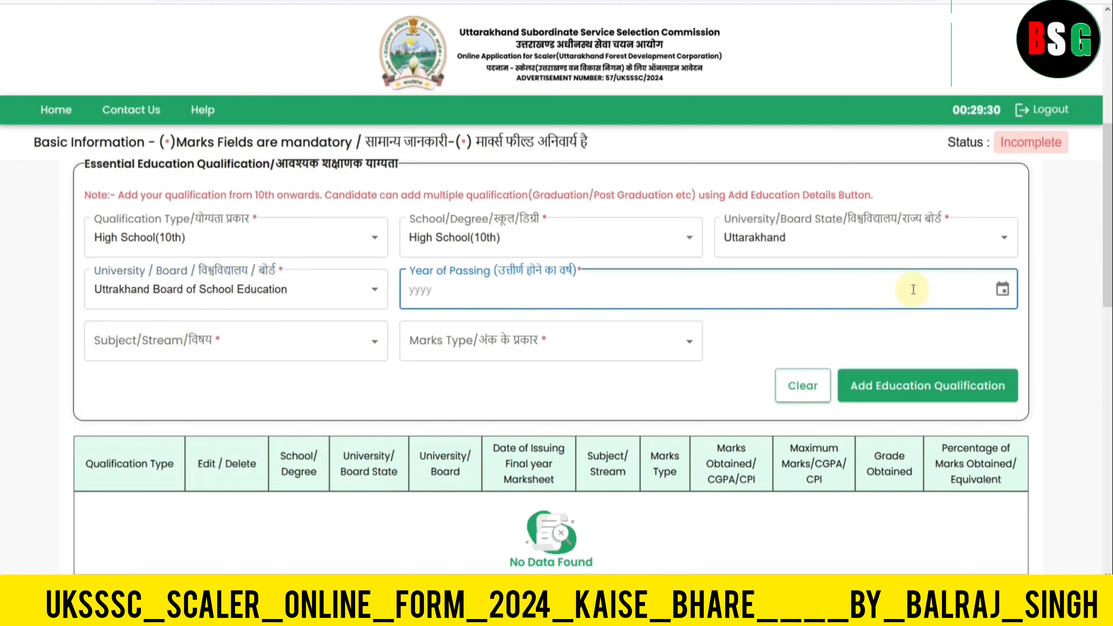
left_click(1002, 289)
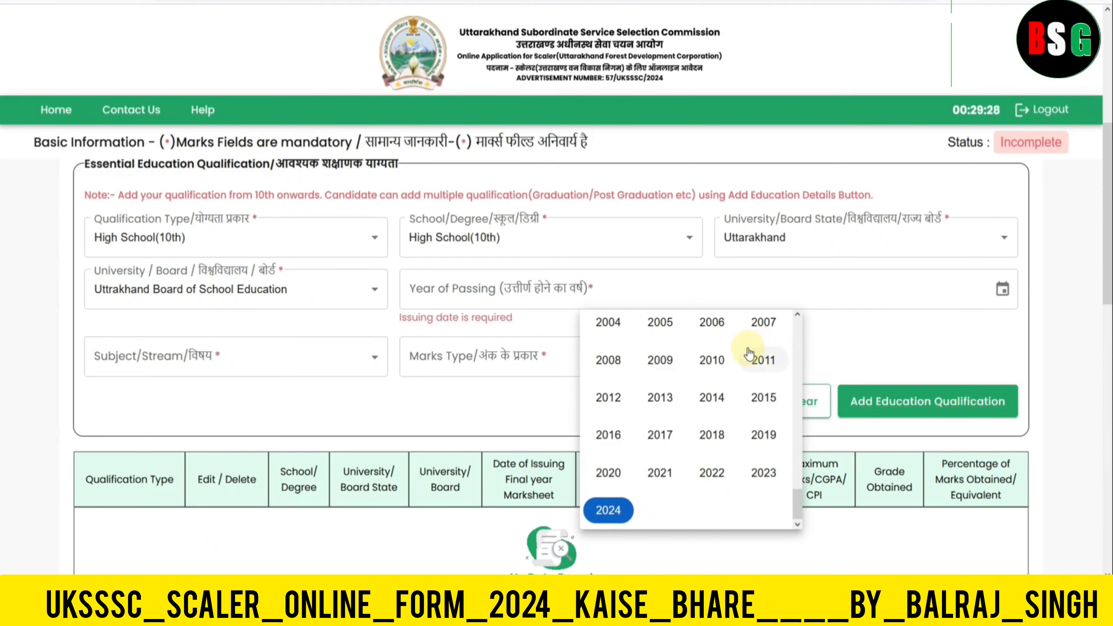
left_click(764, 397)
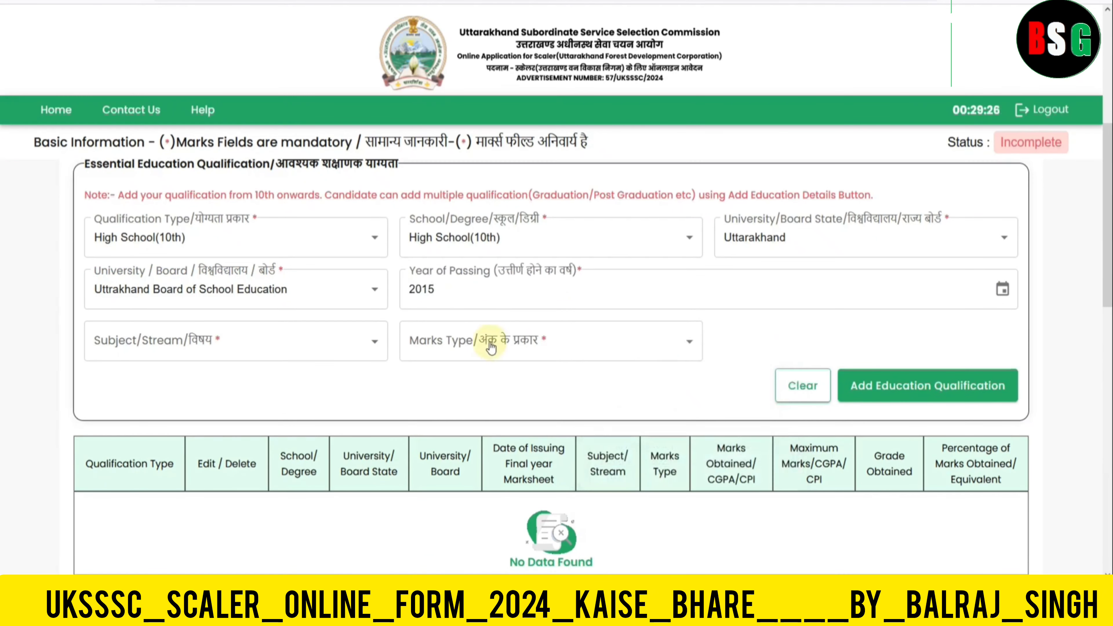
left_click(302, 350)
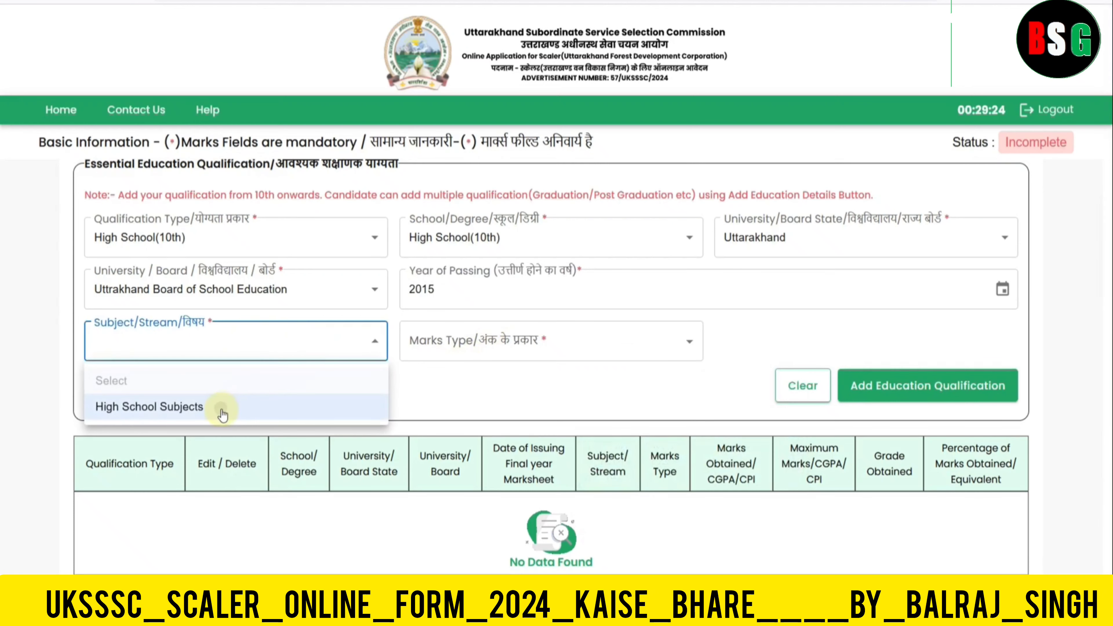
left_click(223, 414)
left_click(526, 353)
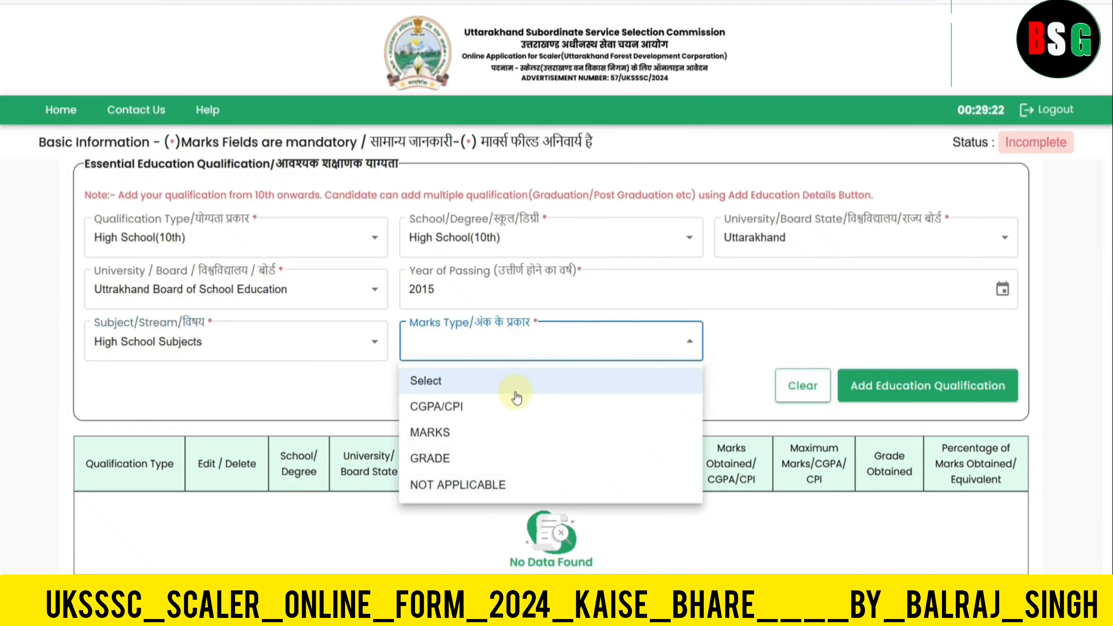
- Record MARKS 480 out of 600 and add the High School qualification
left_click(510, 405)
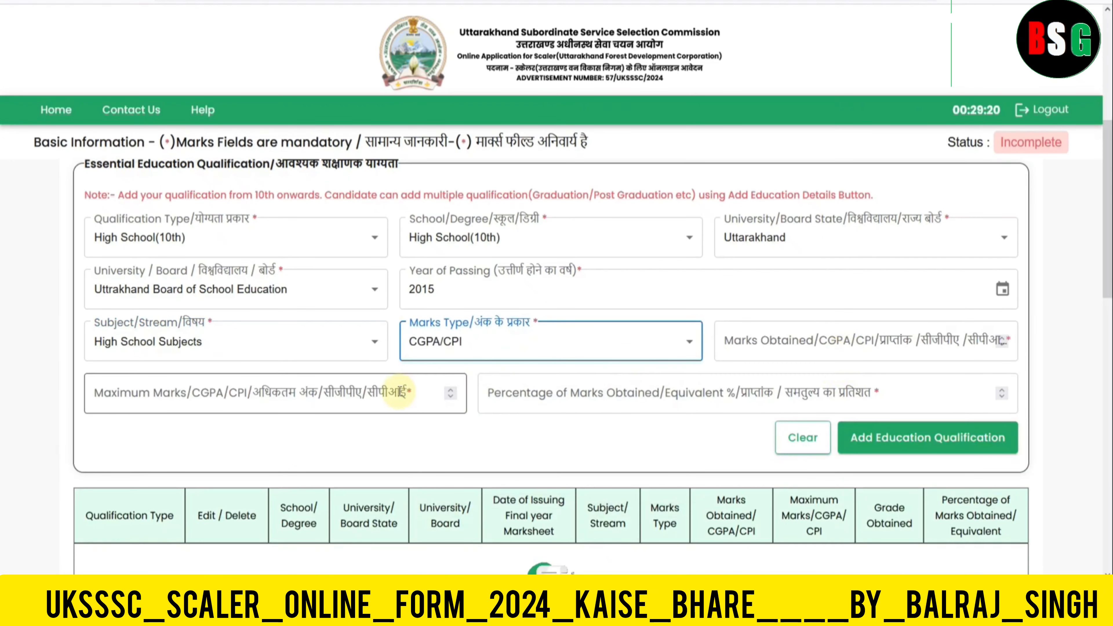
left_click(477, 351)
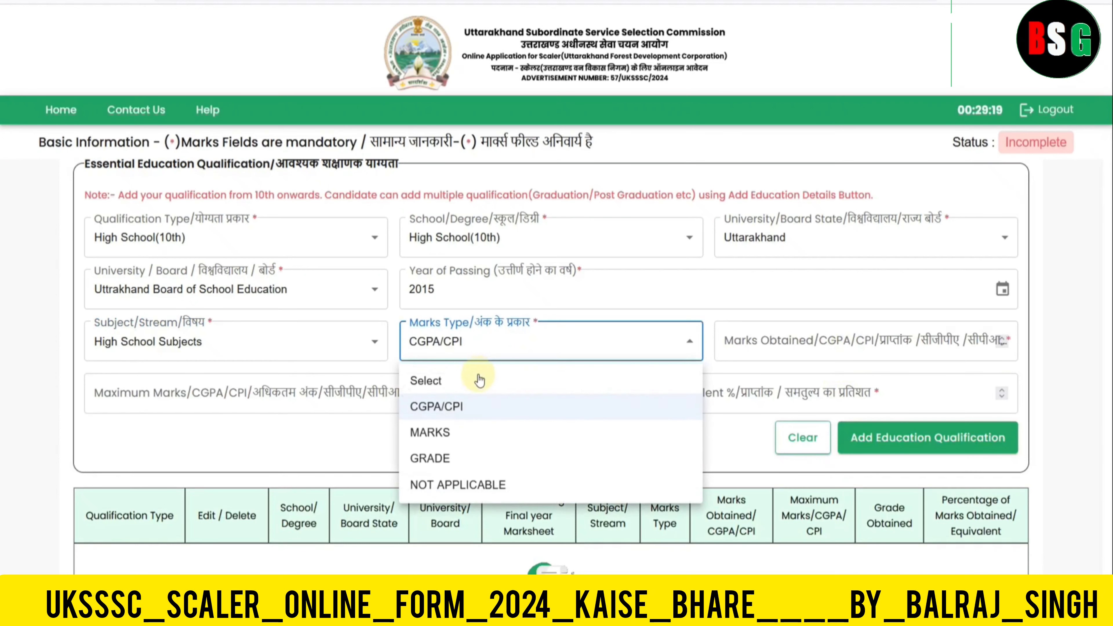
left_click(456, 433)
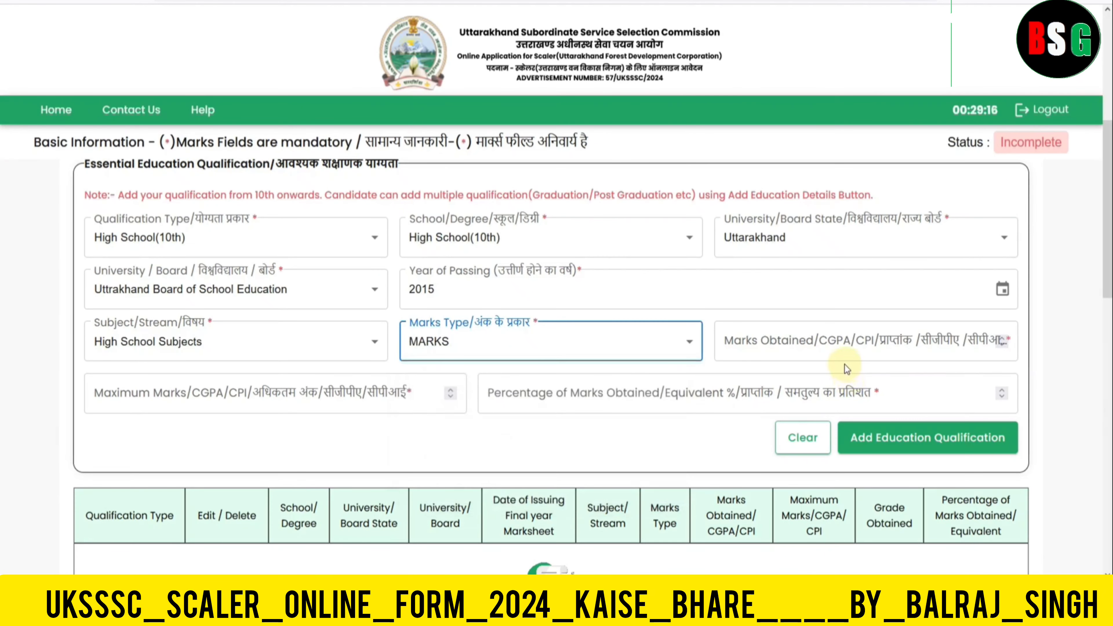
left_click(609, 354)
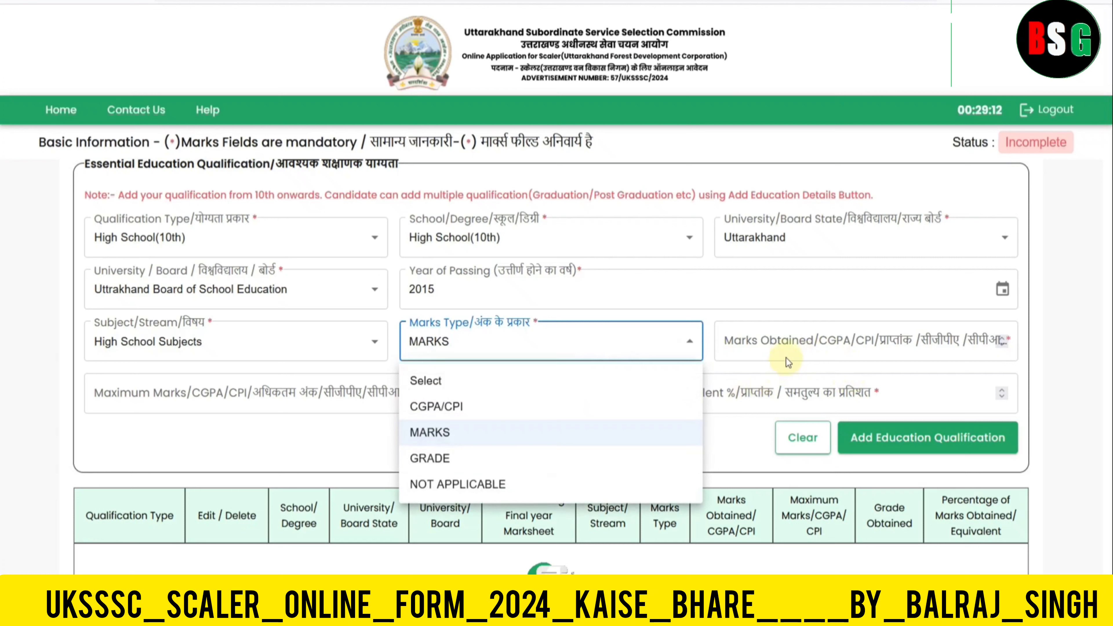
left_click(788, 346)
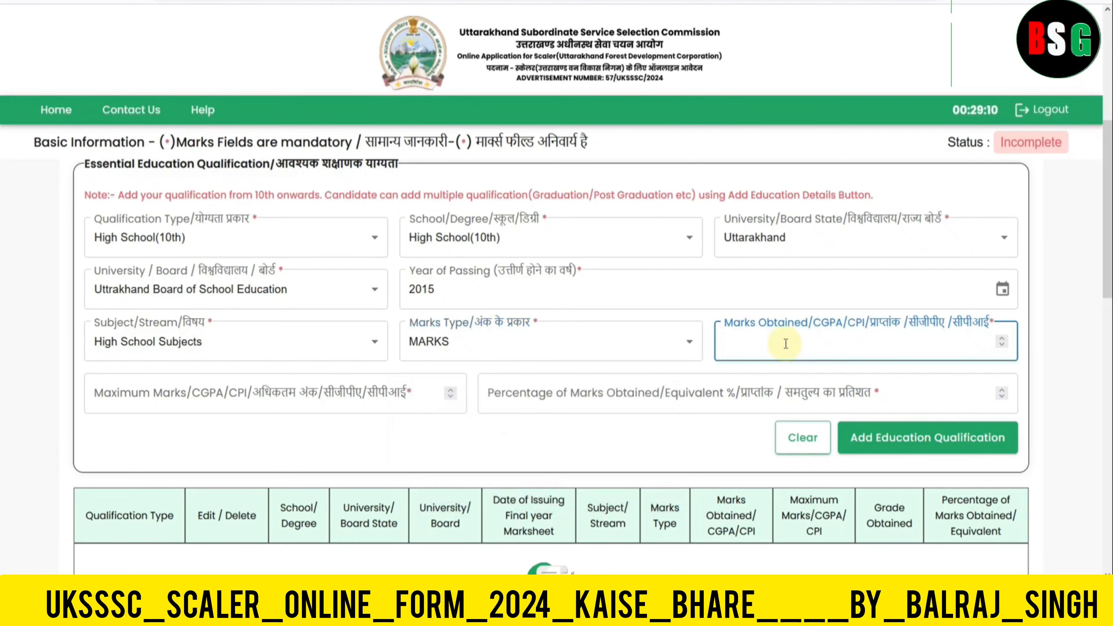
key("Tab")
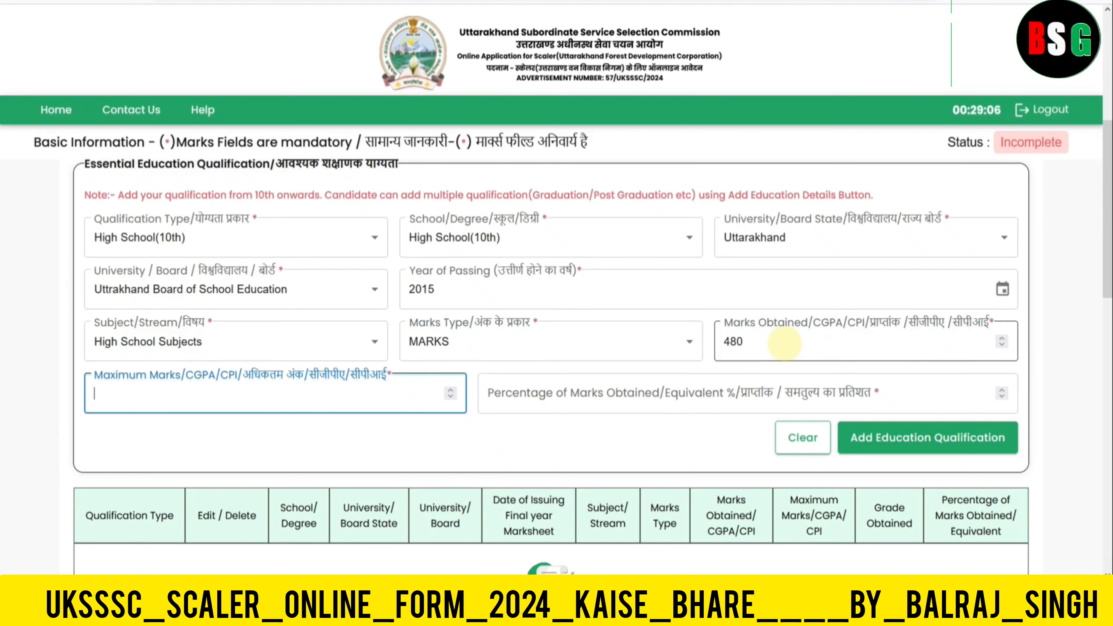
type("600")
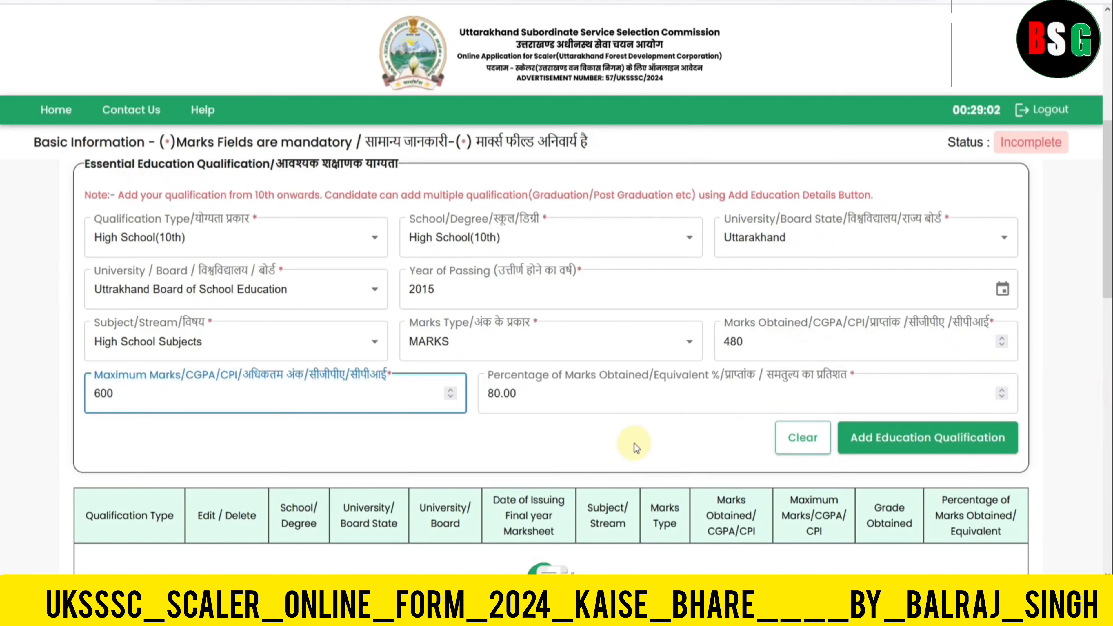
left_click(658, 449)
left_click(917, 456)
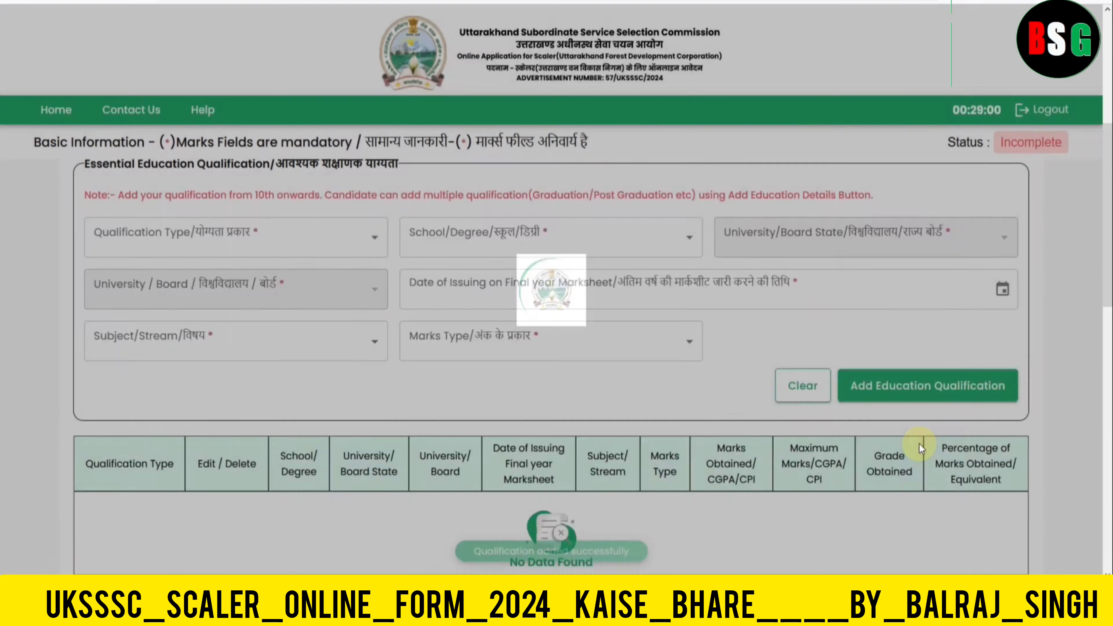
- Choose Intermediate(12th), Maths and Science, Uttarakhand state and Uttrakhand Board of School Education
scroll(548, 385, "down", 2)
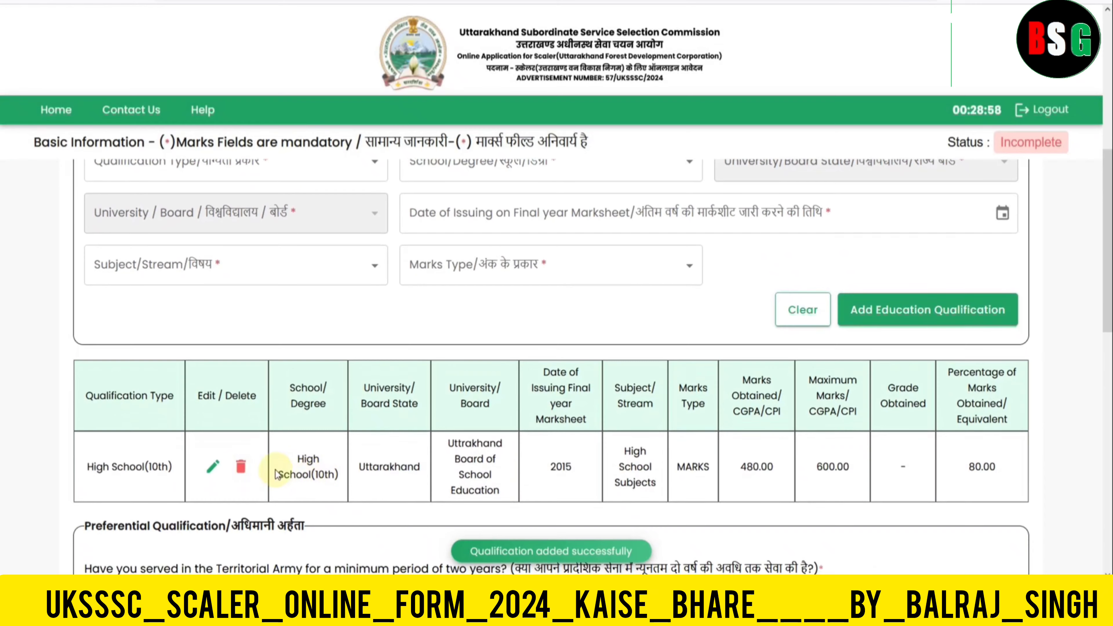
scroll(259, 460, "up", 2)
left_click(210, 251)
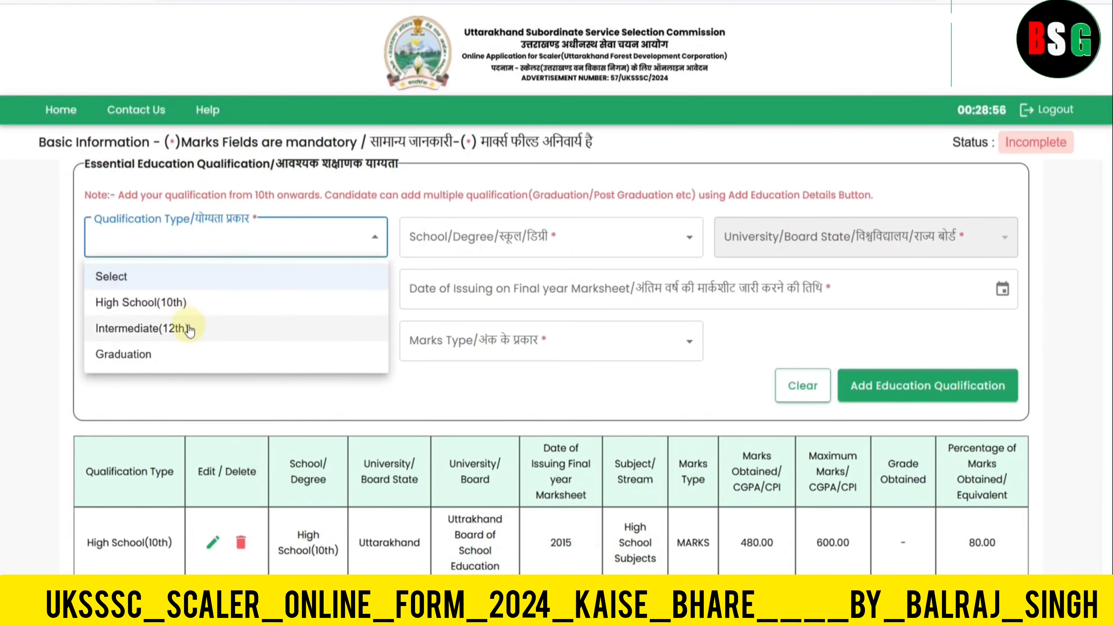
left_click(186, 327)
left_click(506, 250)
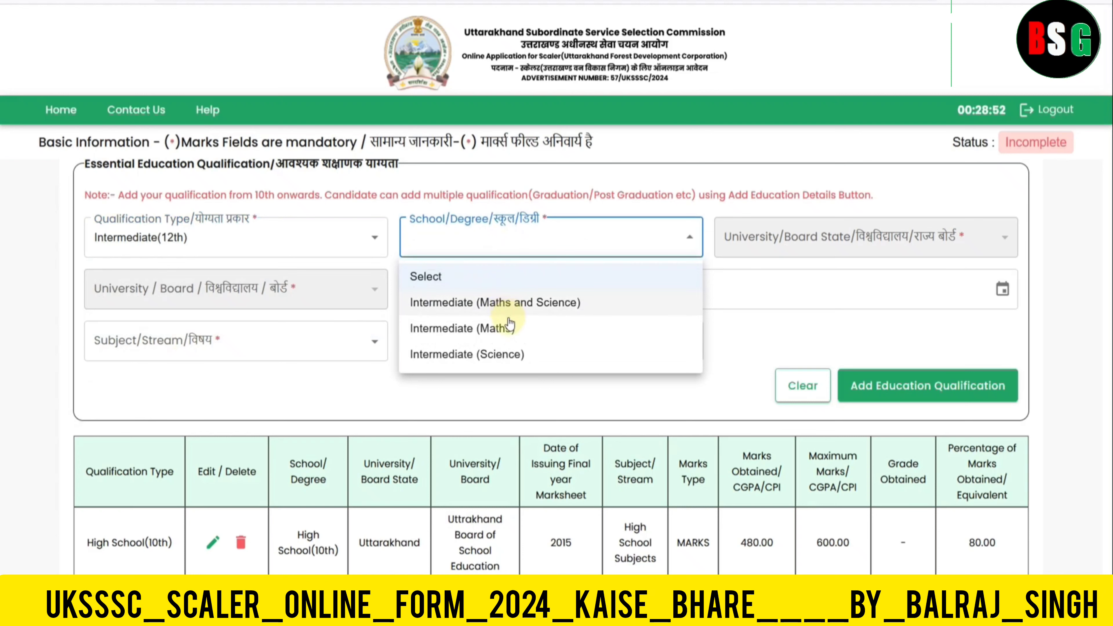
left_click(502, 303)
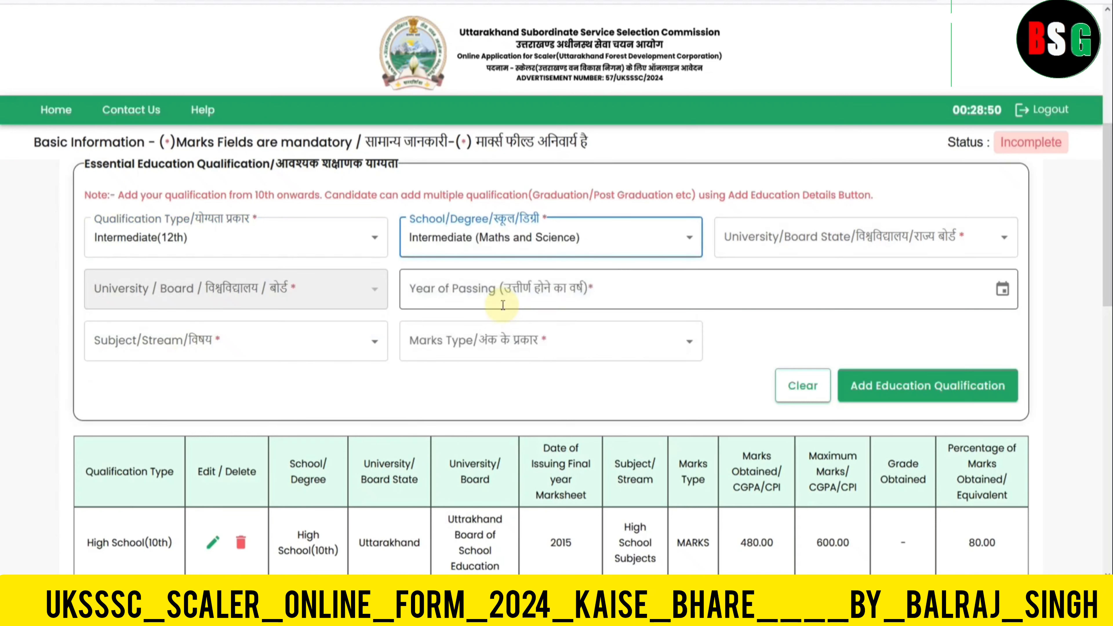
left_click(782, 252)
scroll(797, 373, "down", 10)
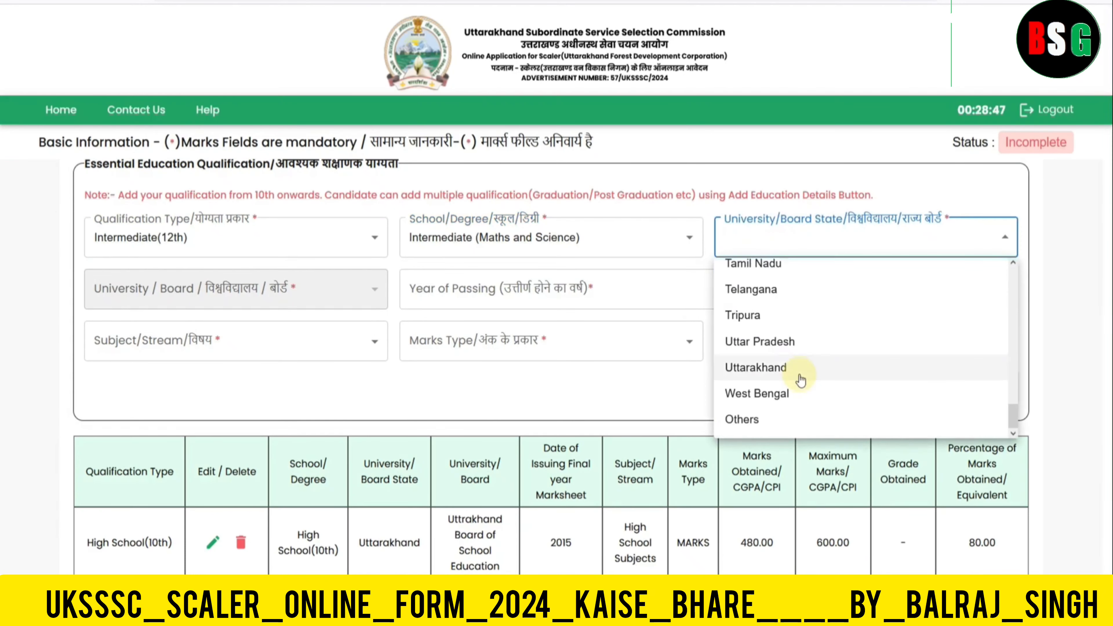
left_click(800, 379)
left_click(246, 288)
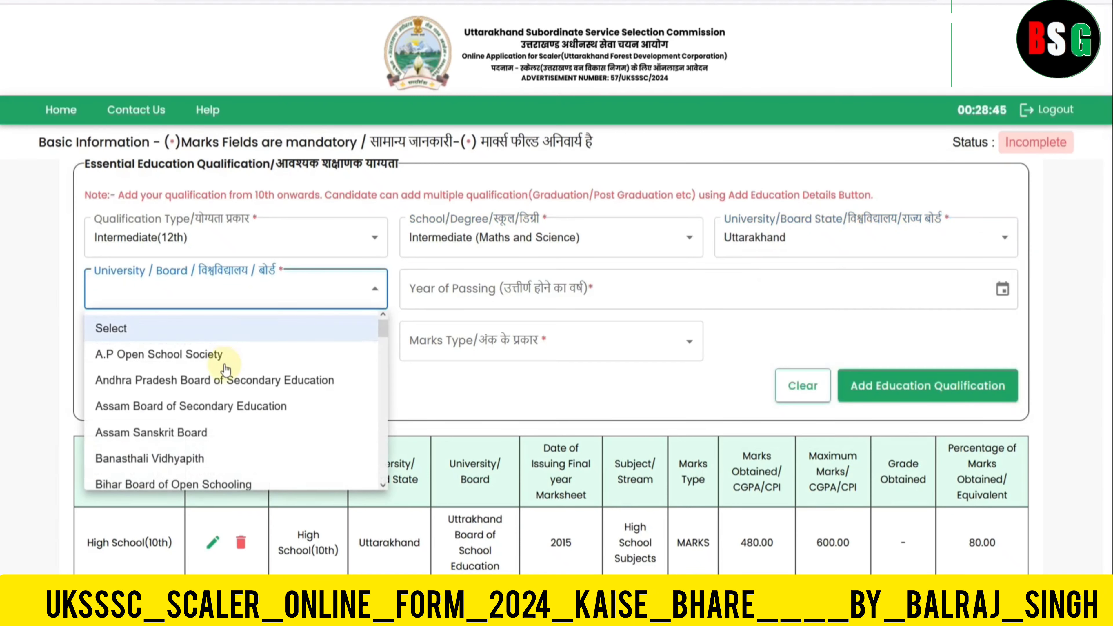
scroll(224, 394, "down", 10)
scroll(224, 416, "down", 5)
left_click(206, 392)
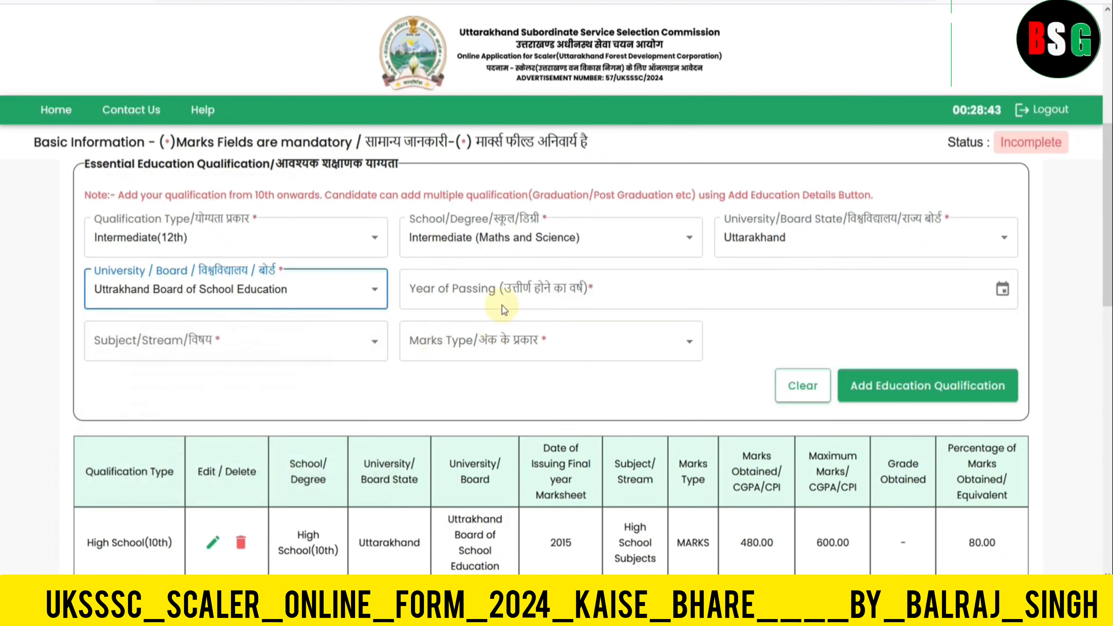
- Set passing year 2017 and tick Mathematics, Physics, Chemistry, English and Hindi
left_click(966, 298)
left_click(1002, 289)
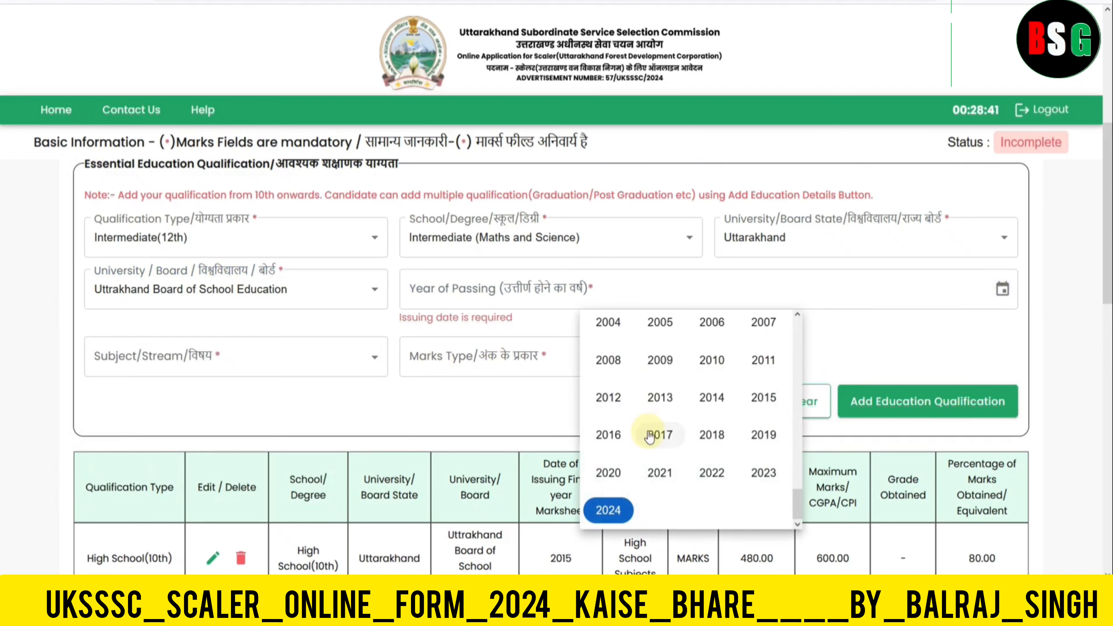
left_click(659, 435)
left_click(230, 350)
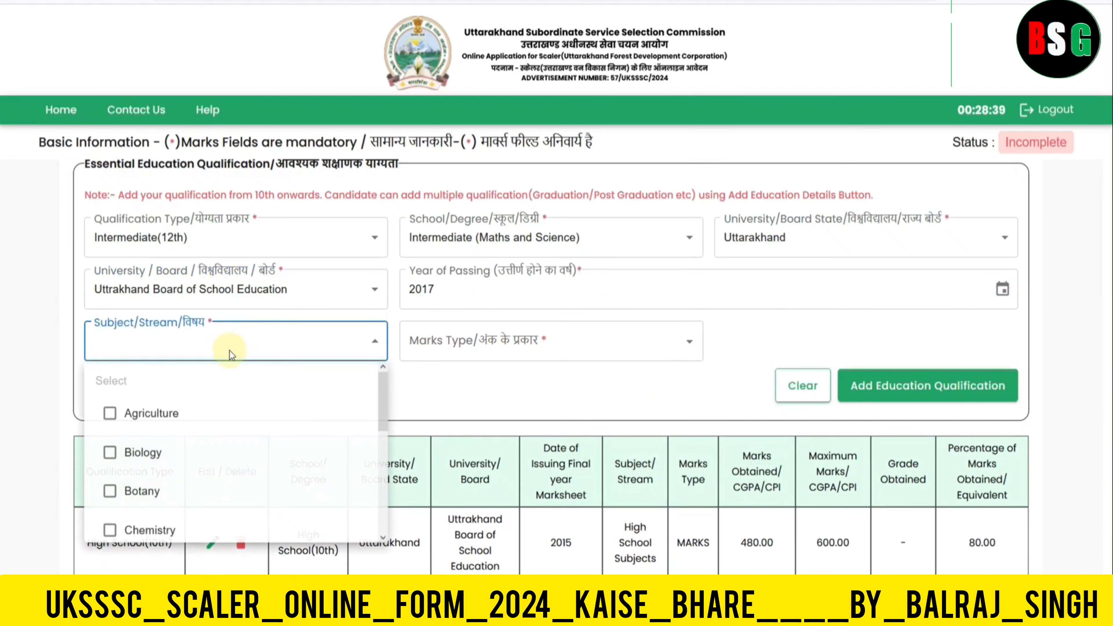
scroll(200, 464, "down", 2)
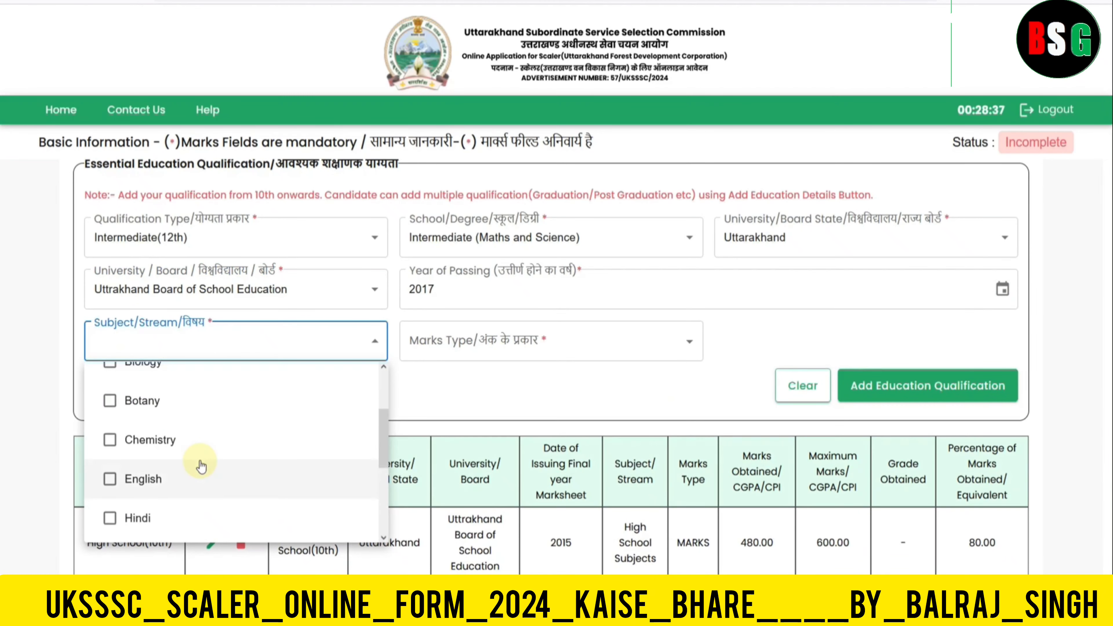
scroll(197, 467, "down", 2)
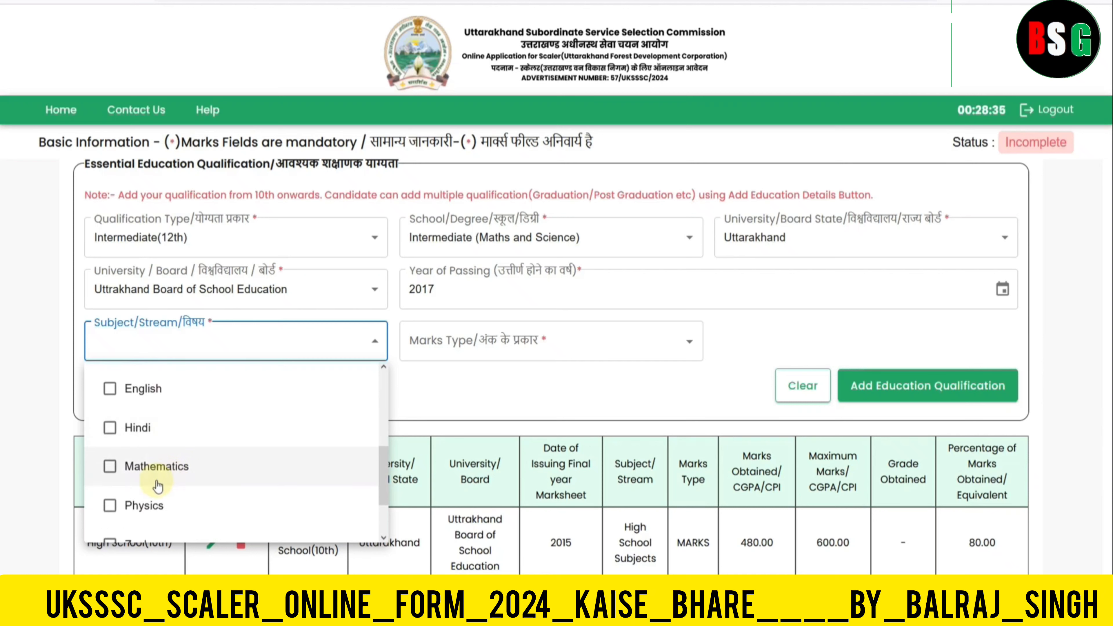
left_click(158, 486)
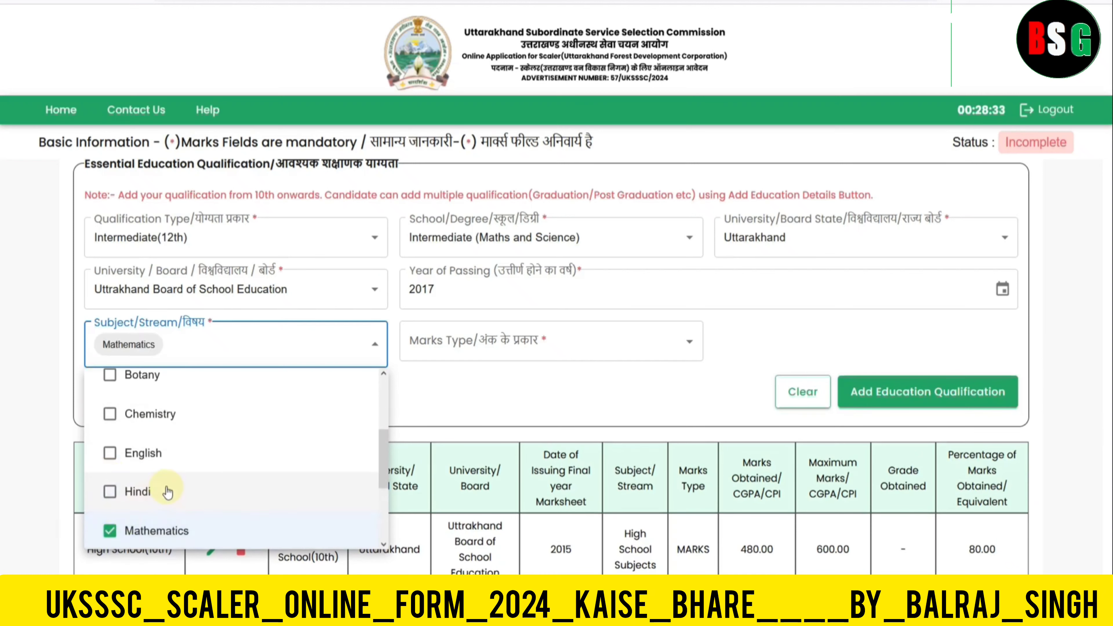
scroll(166, 491, "down", 2)
left_click(109, 482)
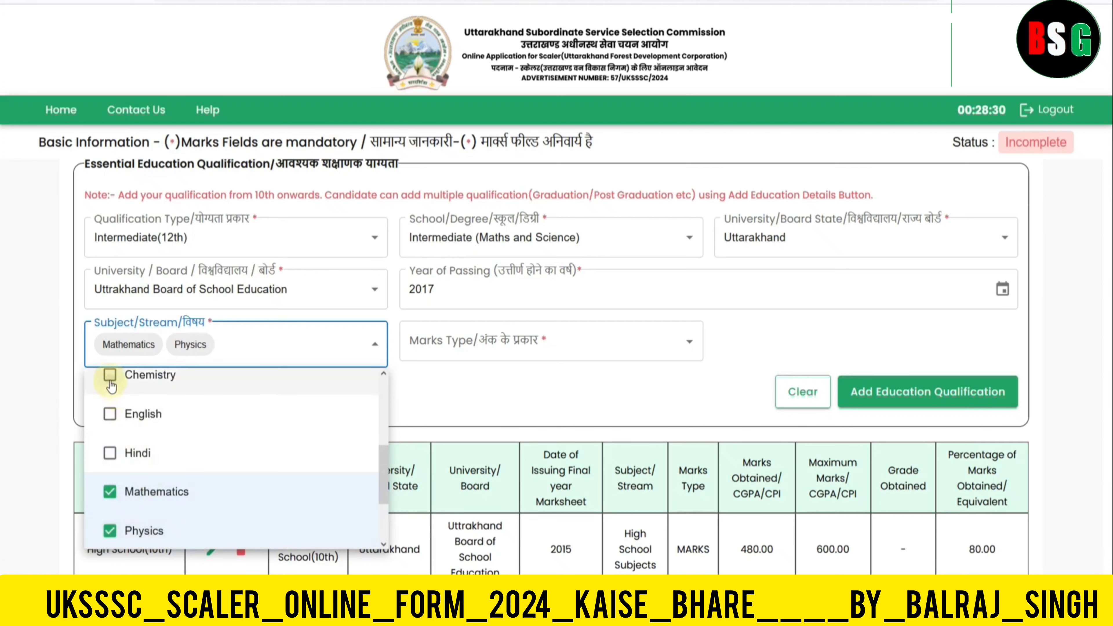
left_click(110, 378)
left_click(110, 415)
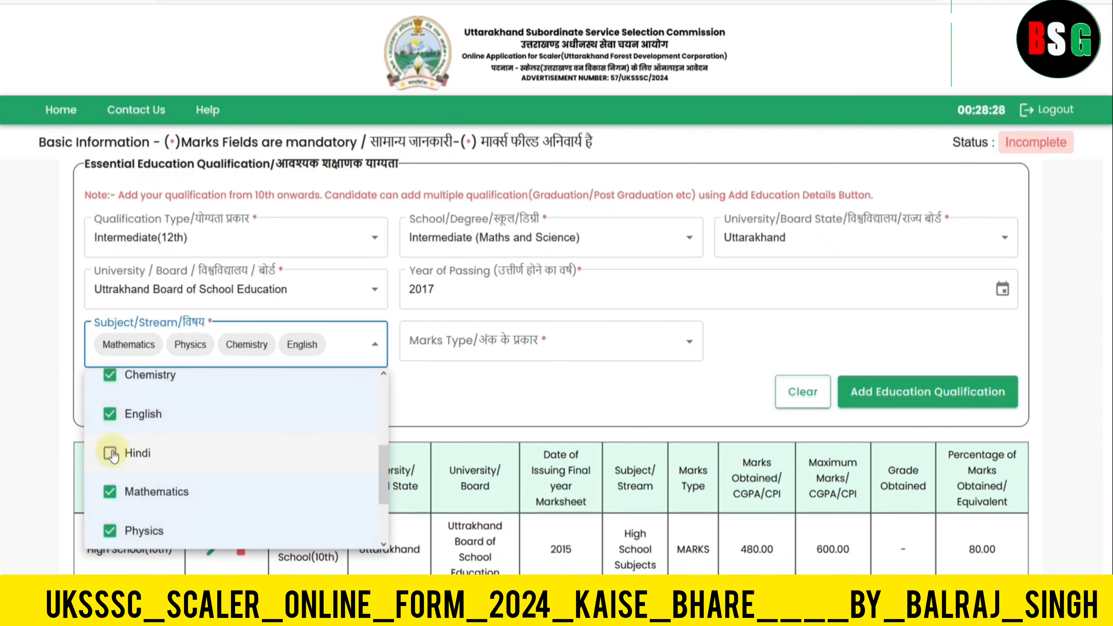
left_click(110, 453)
left_click(49, 406)
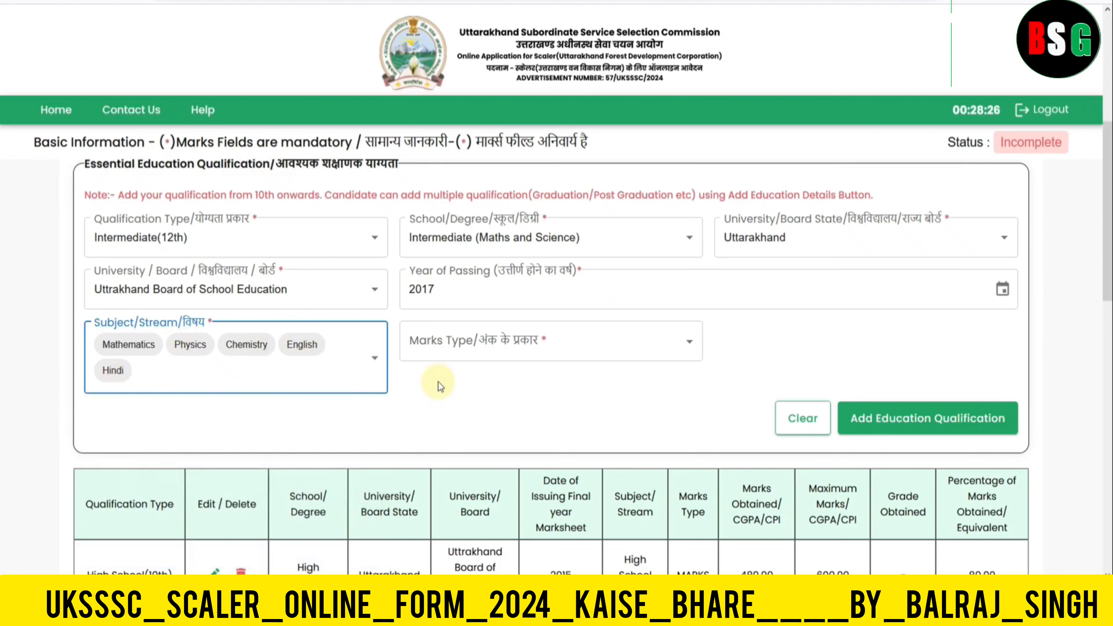
- Record MARKS 444 out of 550 and add the Intermediate qualification
left_click(539, 351)
left_click(559, 362)
left_click(548, 355)
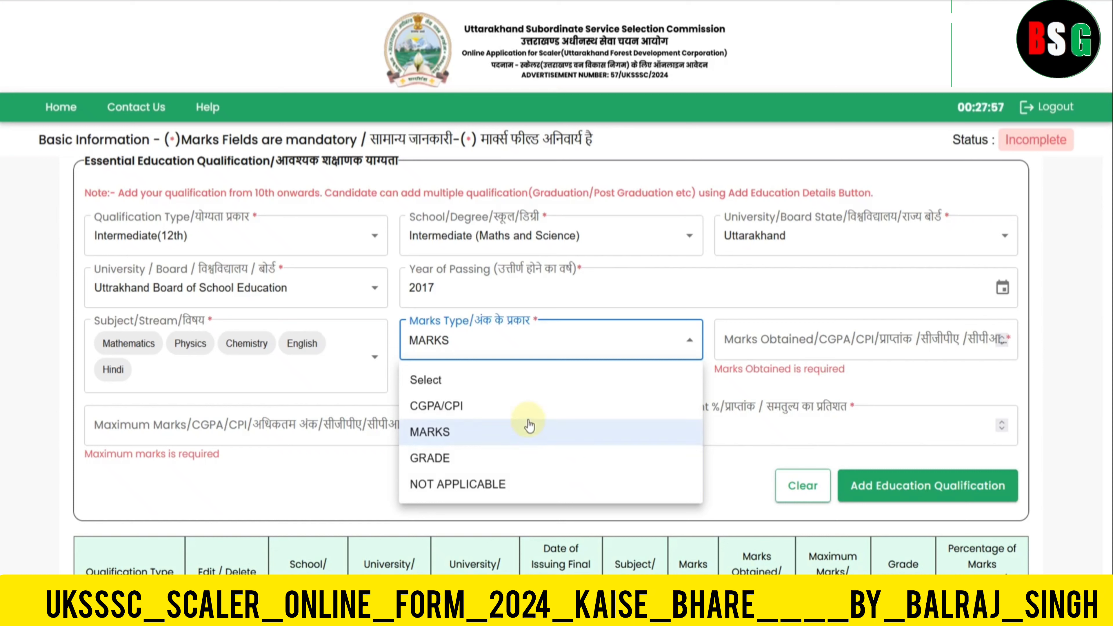
left_click(757, 348)
left_click(760, 344)
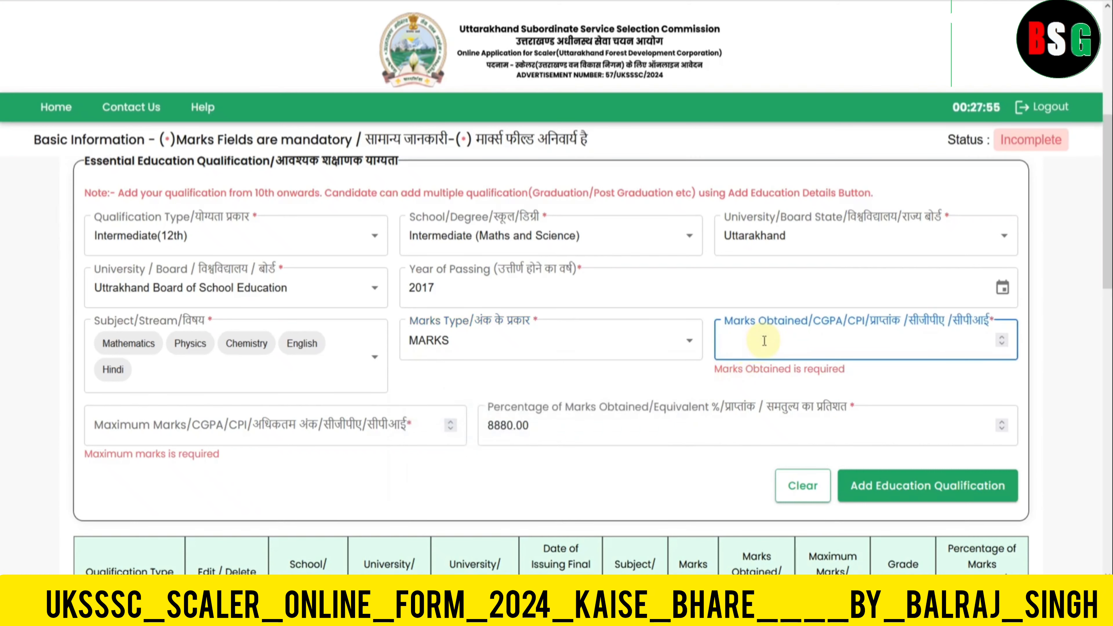
type("444")
key("Tab")
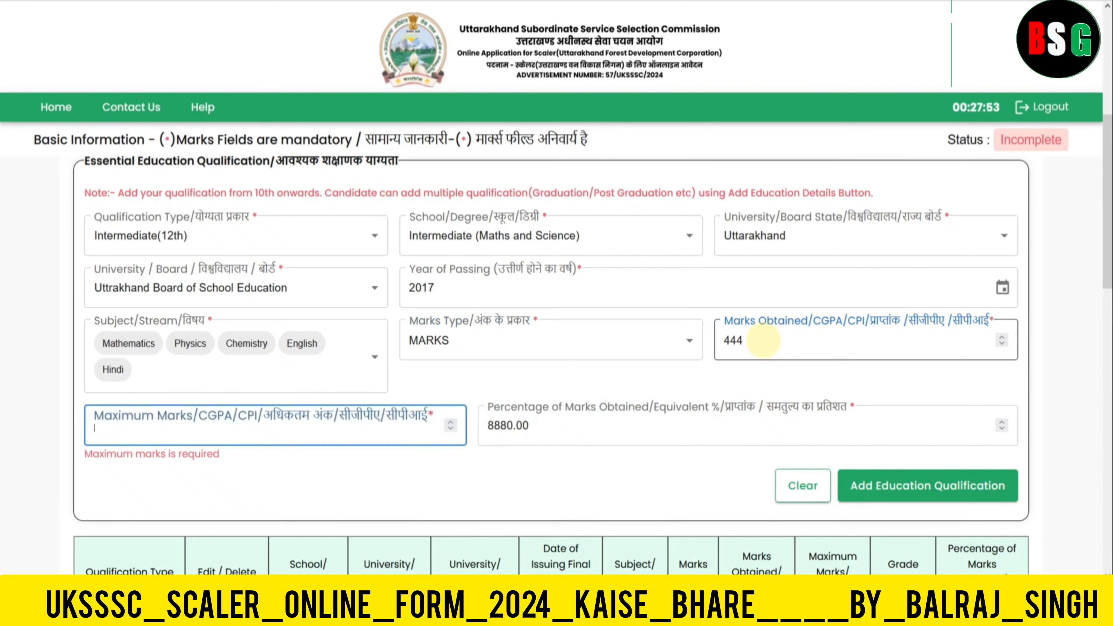
type("550")
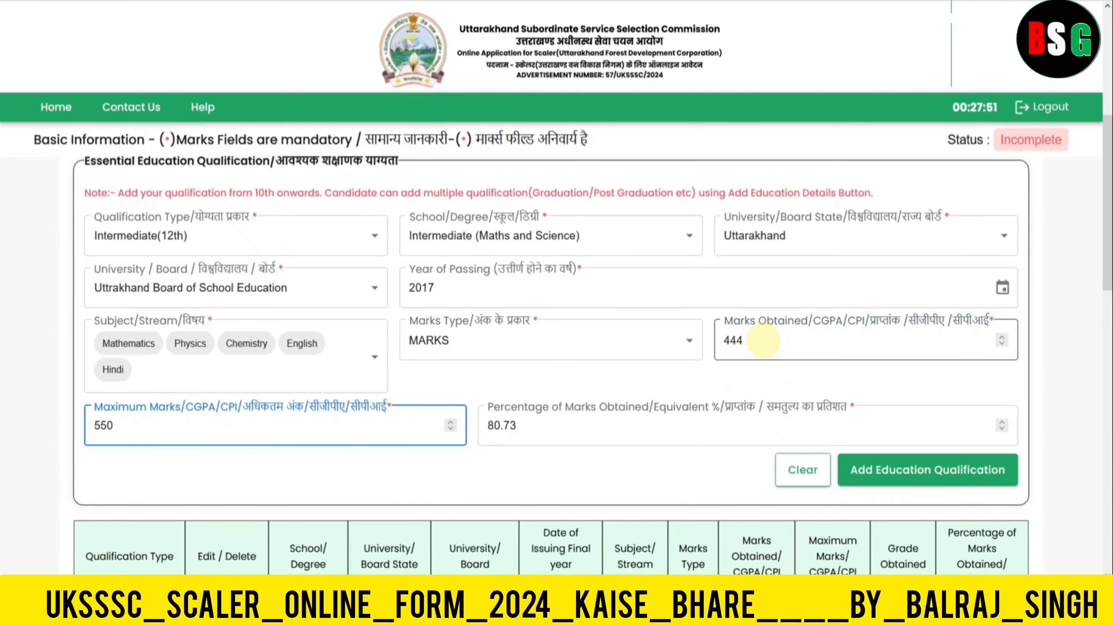
left_click(866, 468)
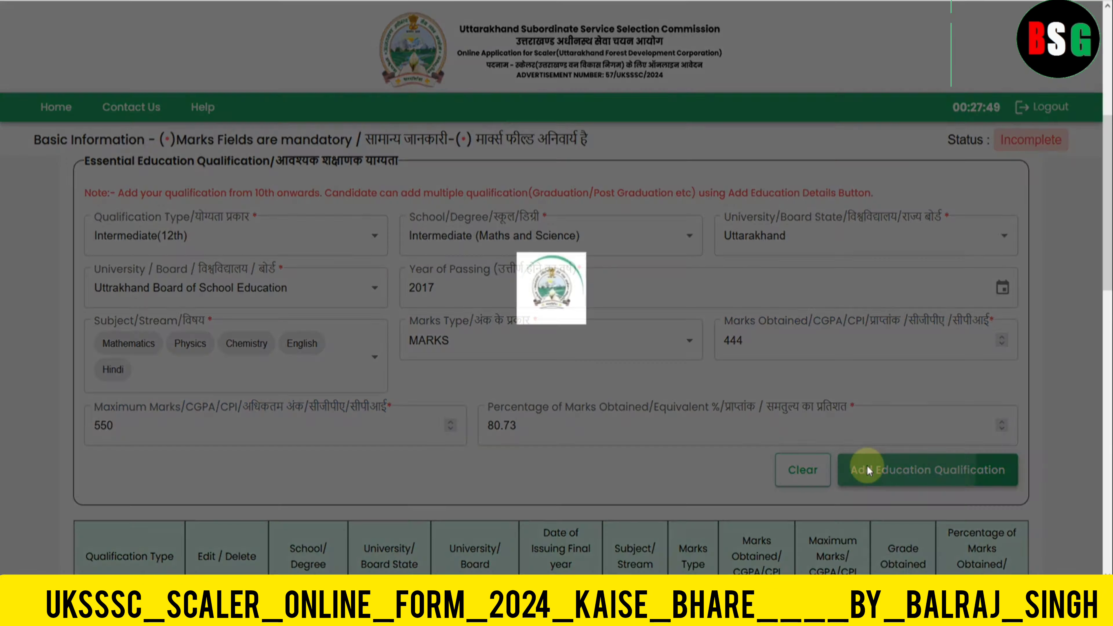
- Discard the half-entered Graduation qualification by resetting Qualification Type to Select
left_click(190, 247)
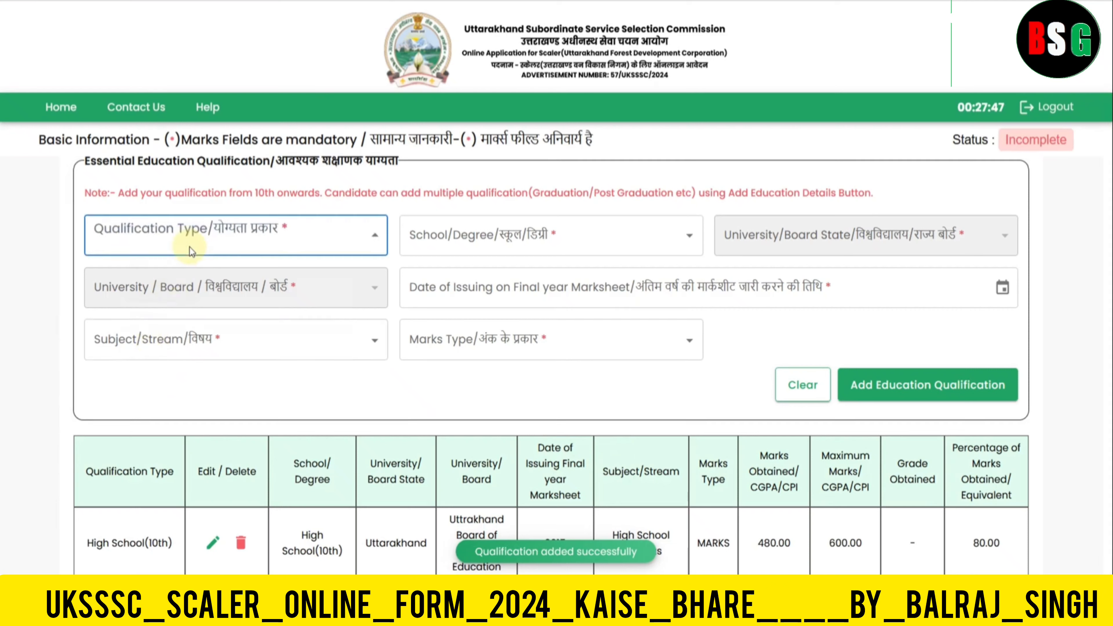
left_click(156, 363)
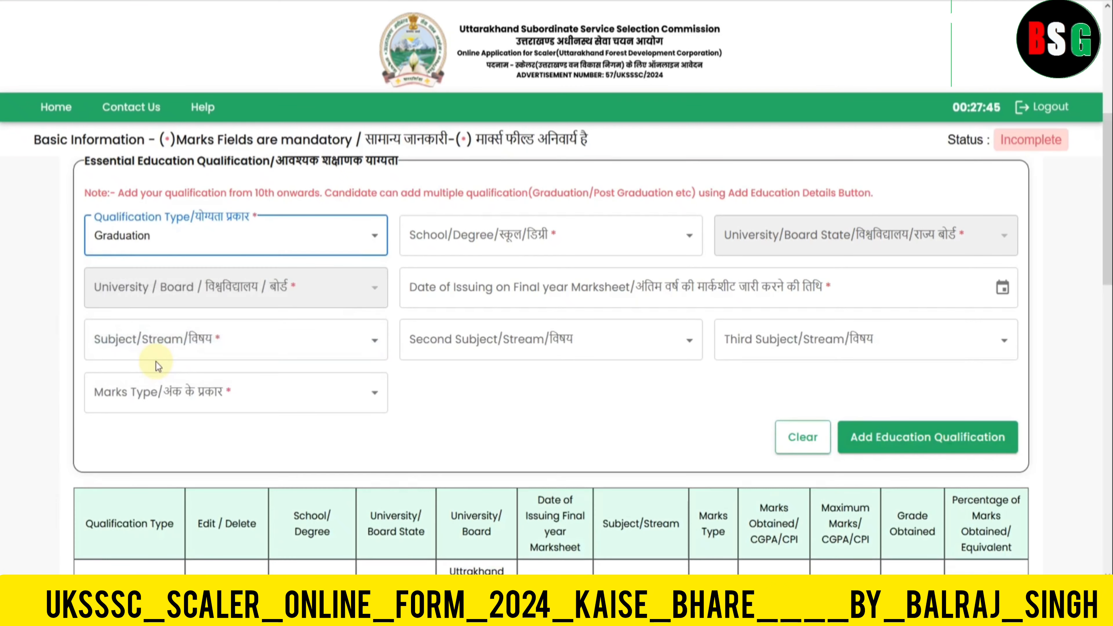
left_click(483, 250)
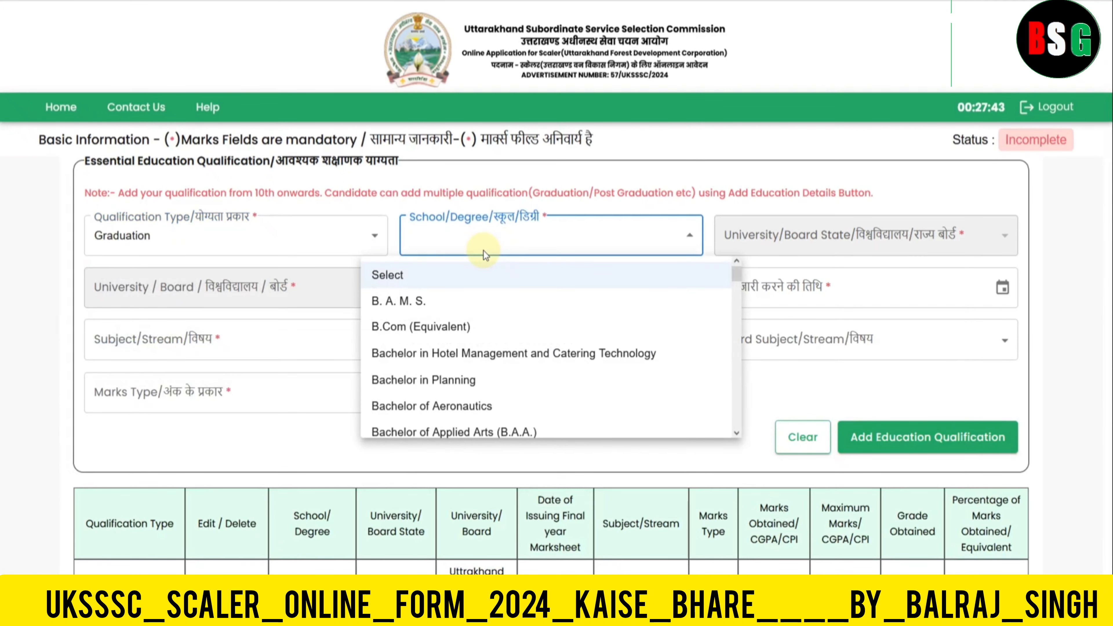
left_click(1046, 253)
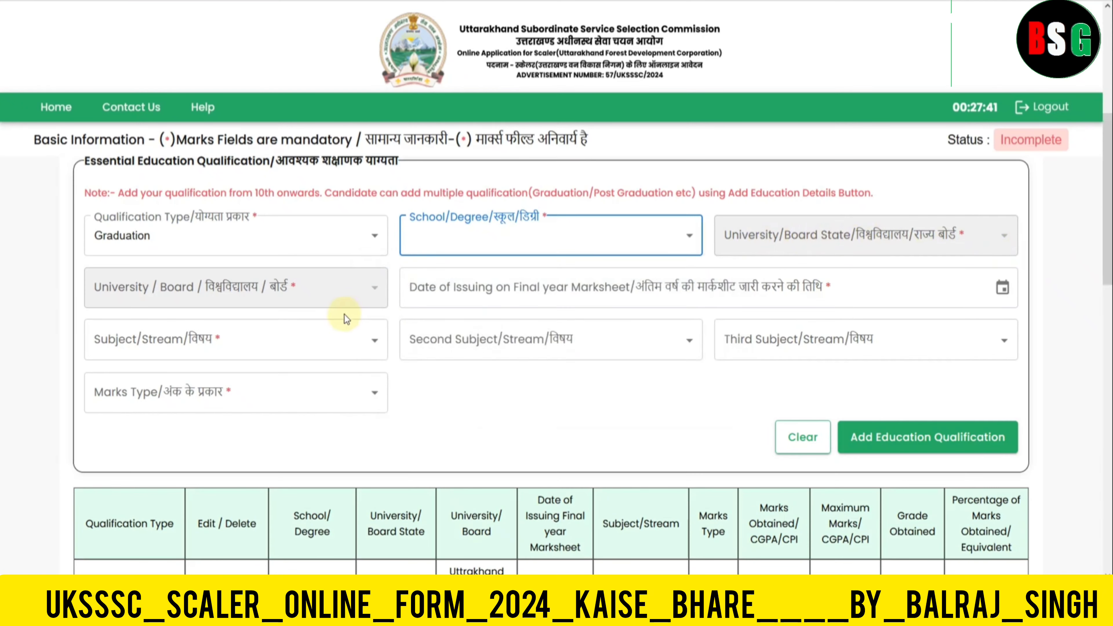
left_click(258, 237)
left_click(214, 277)
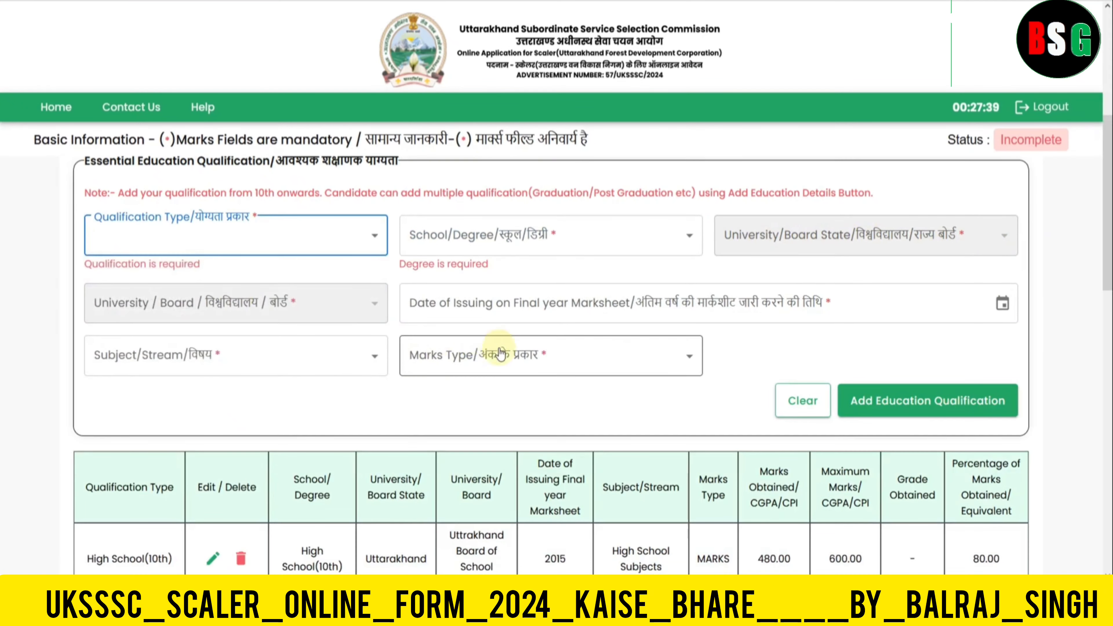
scroll(550, 370, "down", 5)
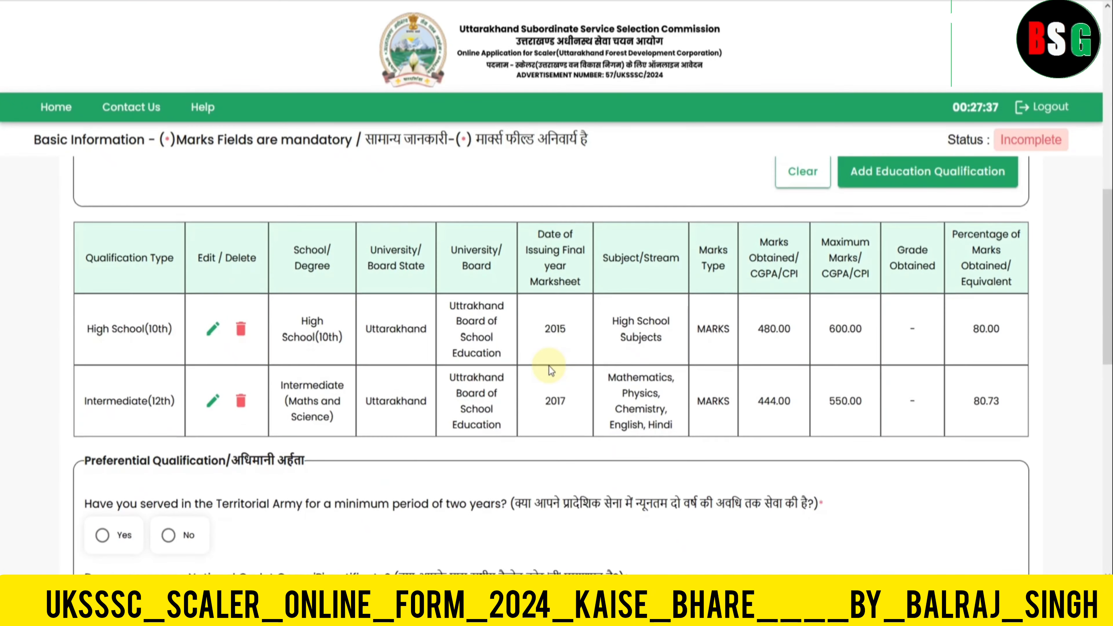
- Answer No to the Territorial Army, NCC 'B' and NCC 'C' certificate questions
scroll(548, 365, "down", 5)
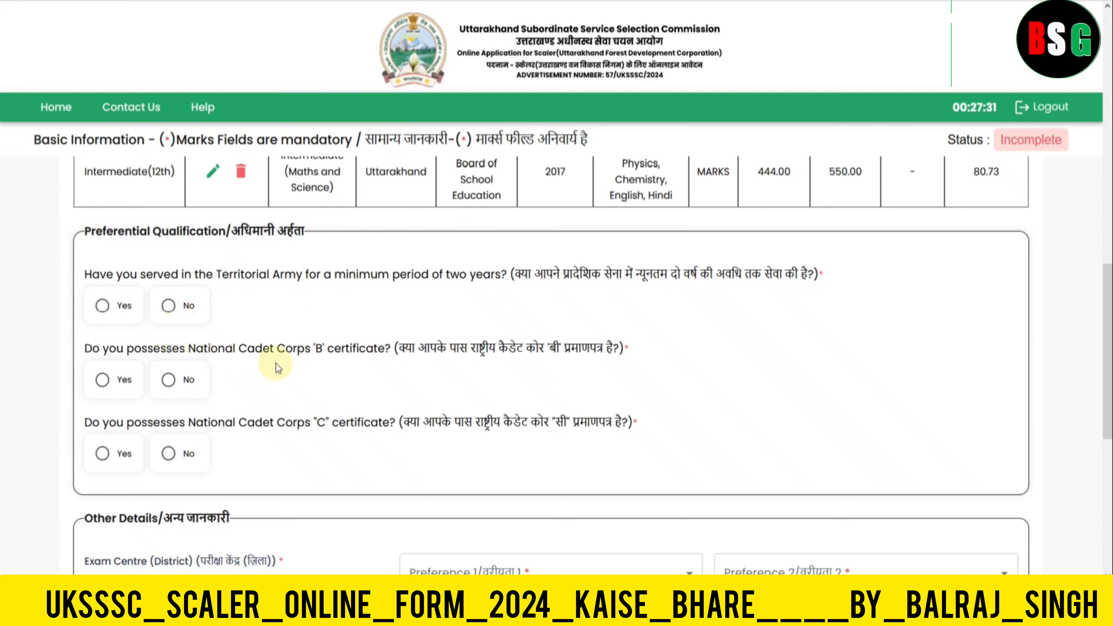
left_click(169, 307)
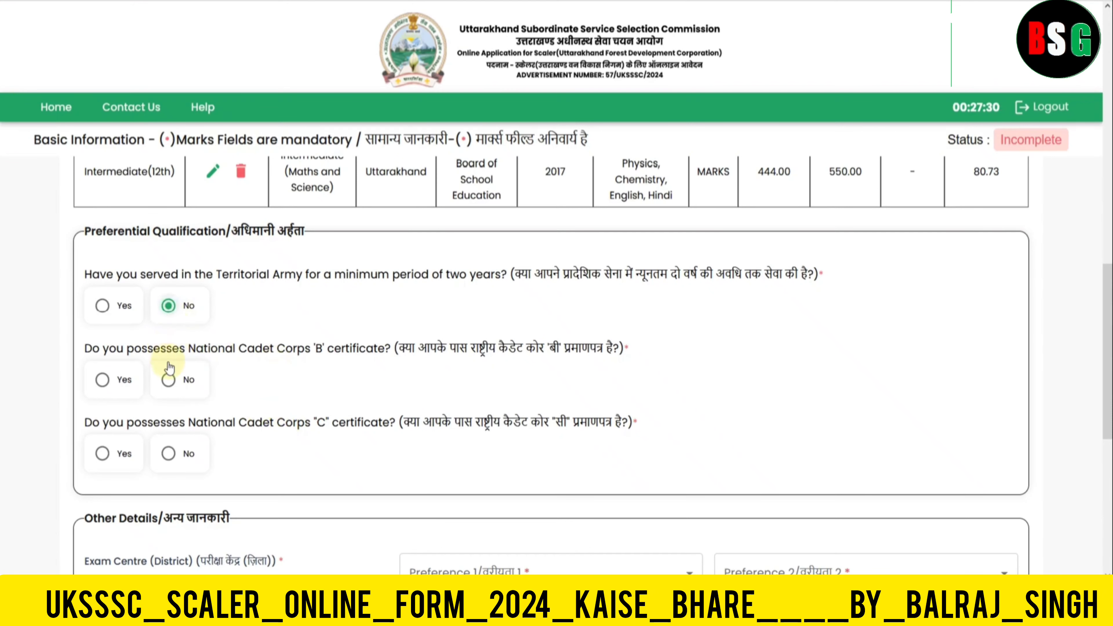
left_click(168, 380)
left_click(169, 454)
scroll(273, 424, "down", 2)
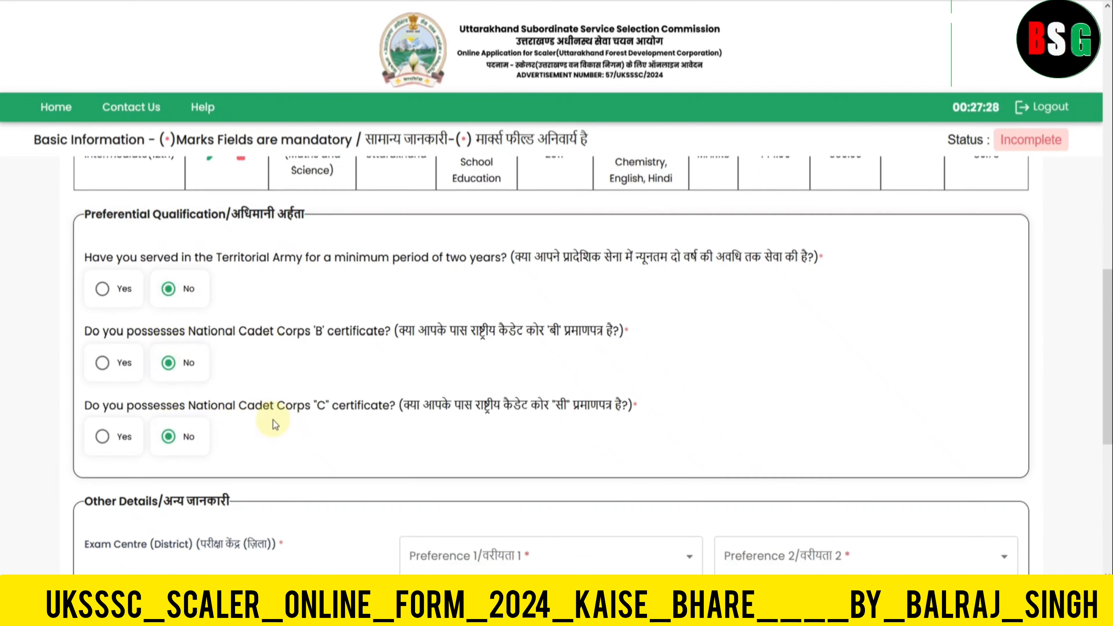
scroll(273, 419, "down", 5)
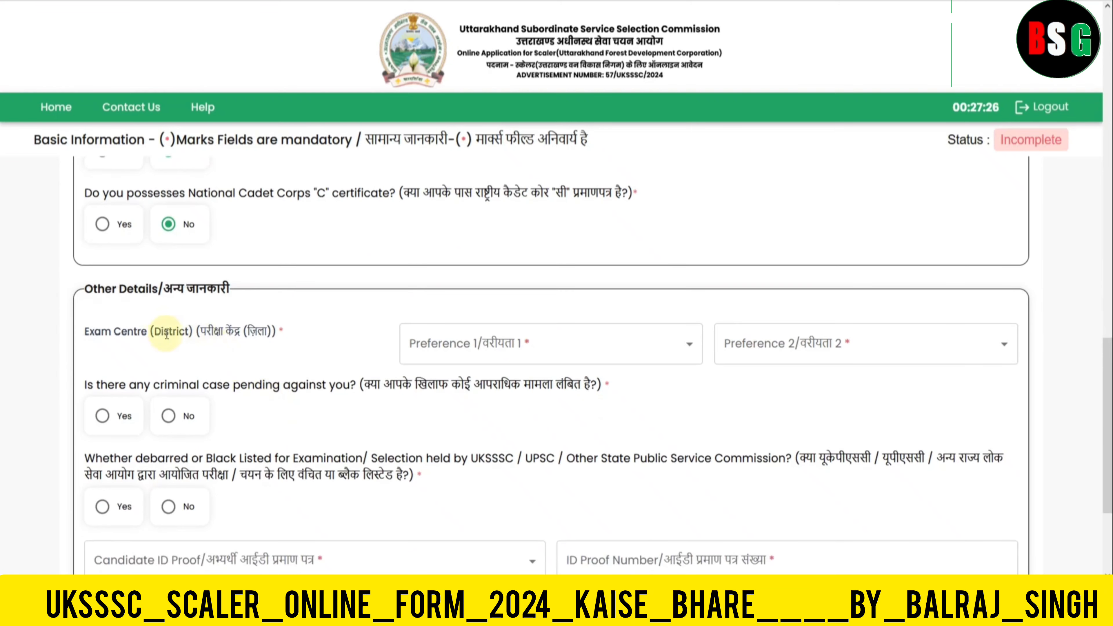
- Choose Dehradun as first and Haridwar as second exam-centre preference
left_click(519, 355)
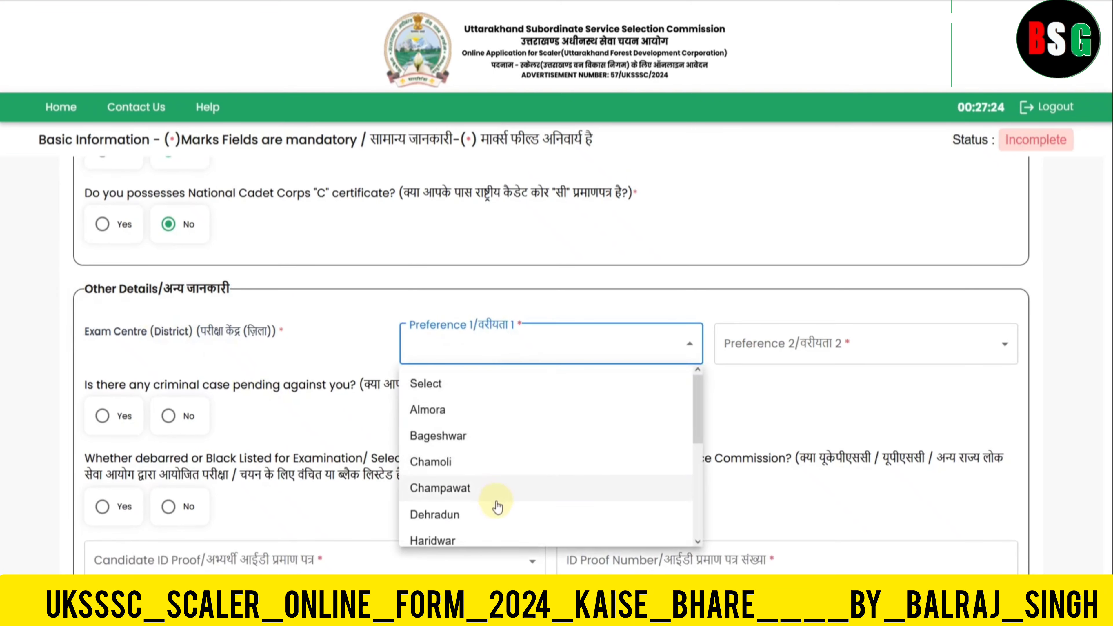
left_click(497, 514)
left_click(810, 344)
scroll(770, 474, "down", 2)
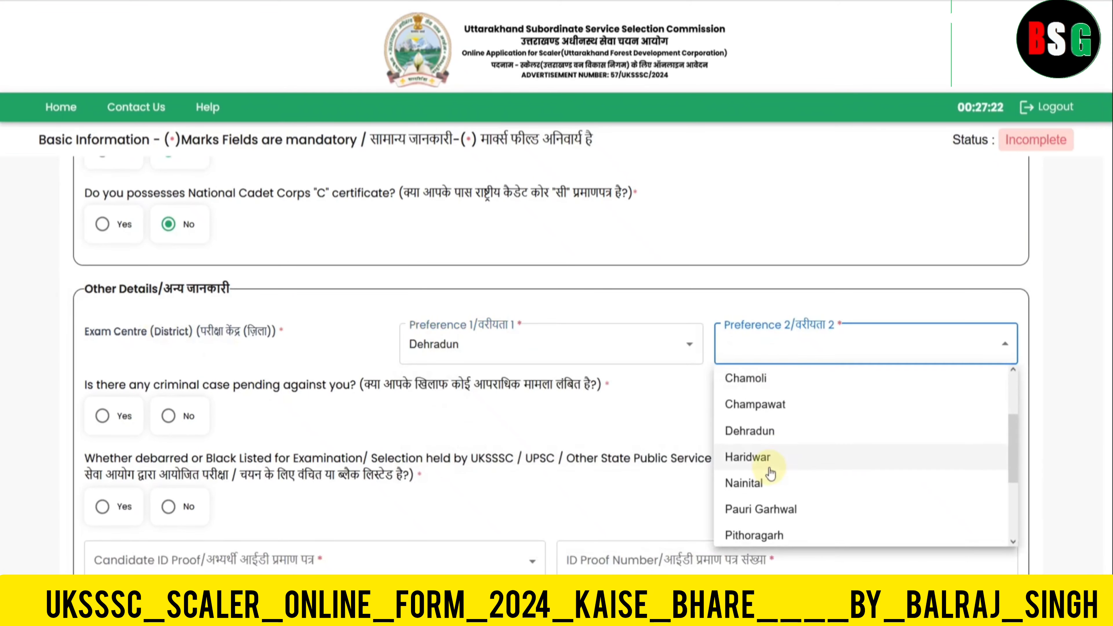
left_click(756, 450)
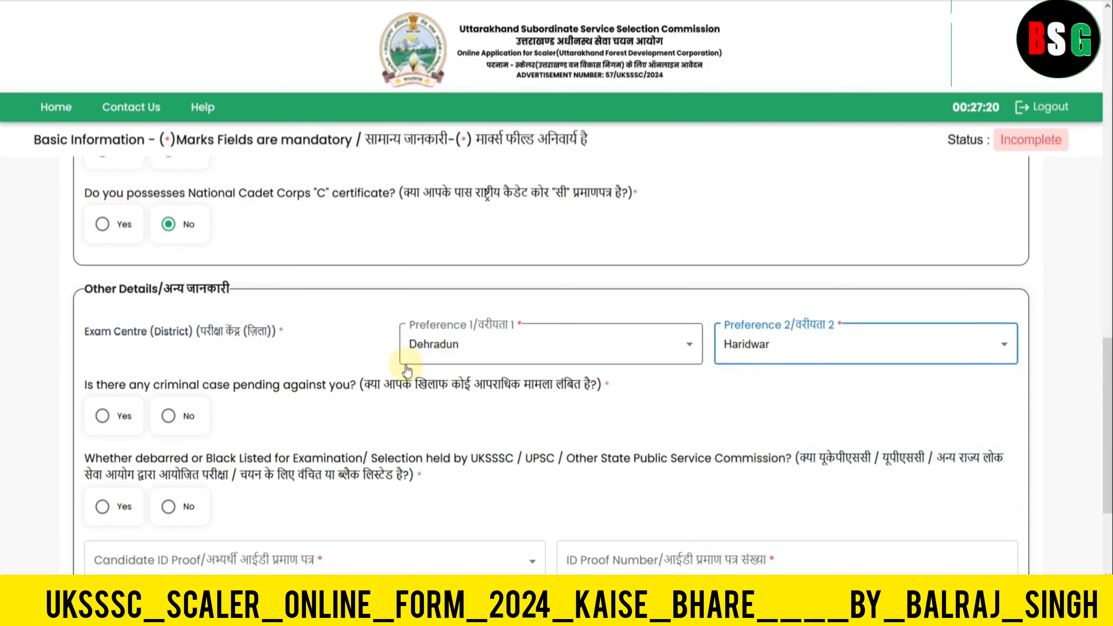
- Answer No to the criminal case and debarment questions and select Aadhaar Card as ID proof
scroll(275, 370, "down", 2)
left_click(169, 340)
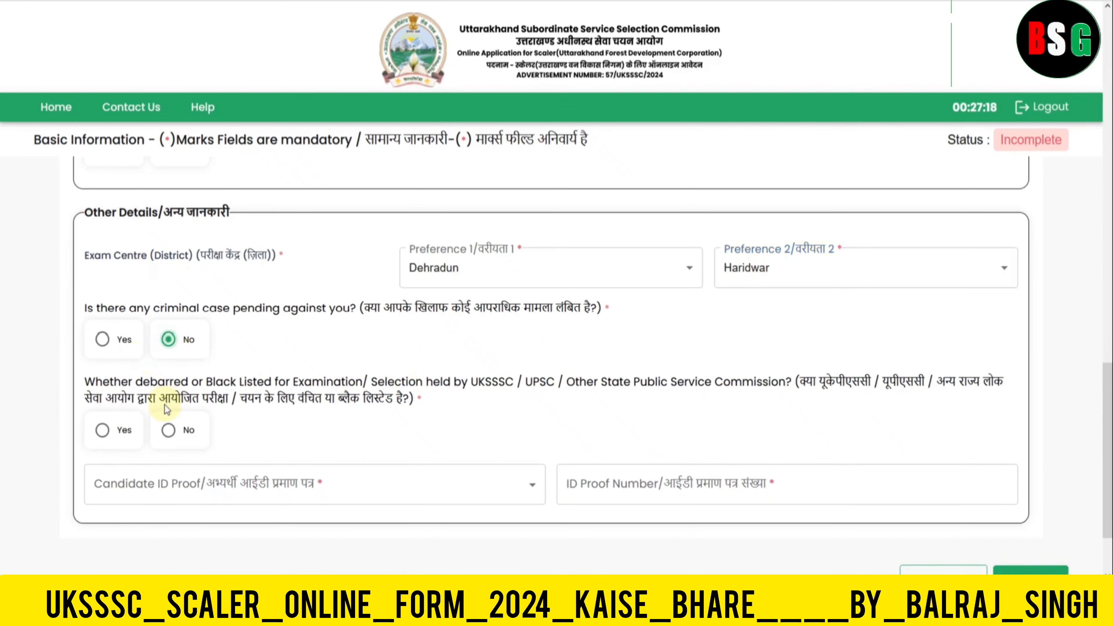
left_click(169, 431)
left_click(312, 483)
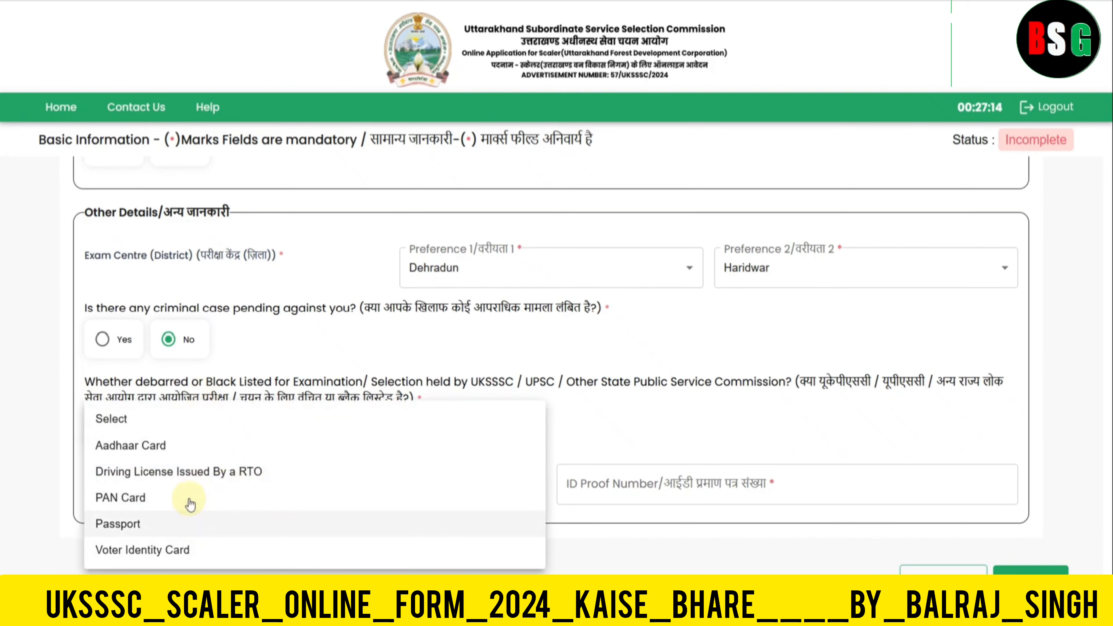
left_click(175, 447)
scroll(574, 510, "down", 2)
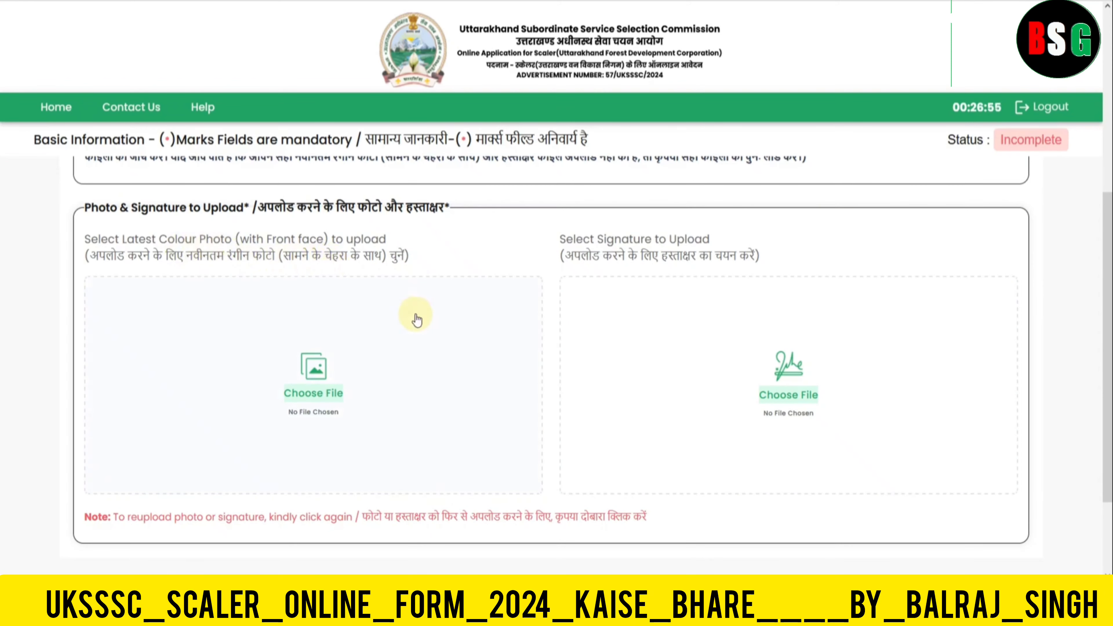
- Review the photo and signature upload section, highlighting the allowed image dimensions note
scroll(598, 311, "down", 2)
scroll(643, 339, "up", 2)
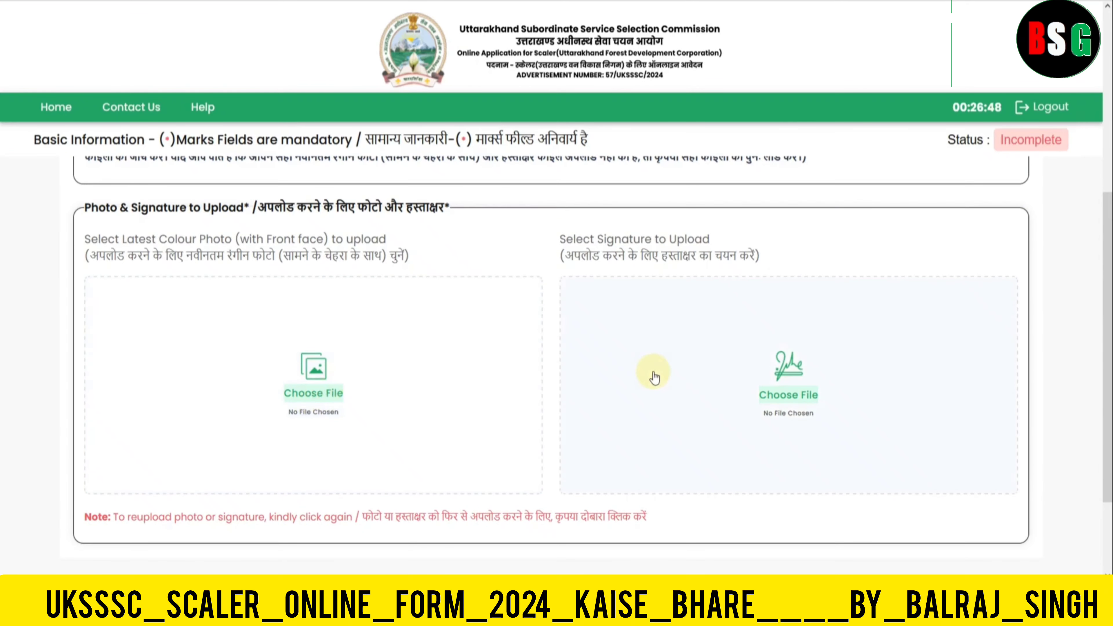
scroll(648, 372, "down", 2)
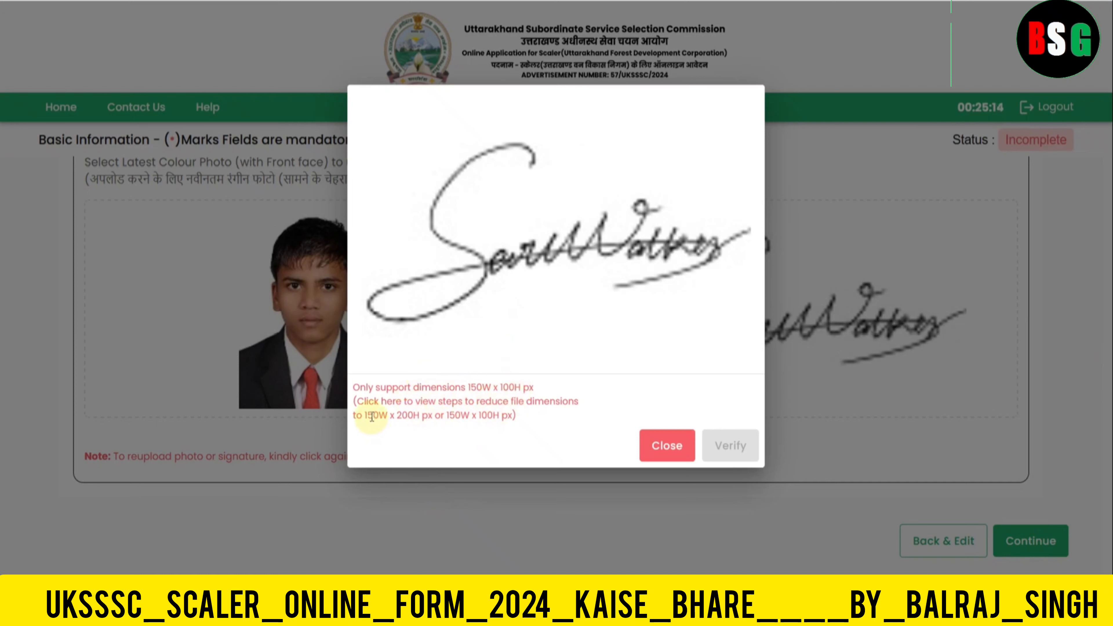
left_click_drag(373, 416, 474, 416)
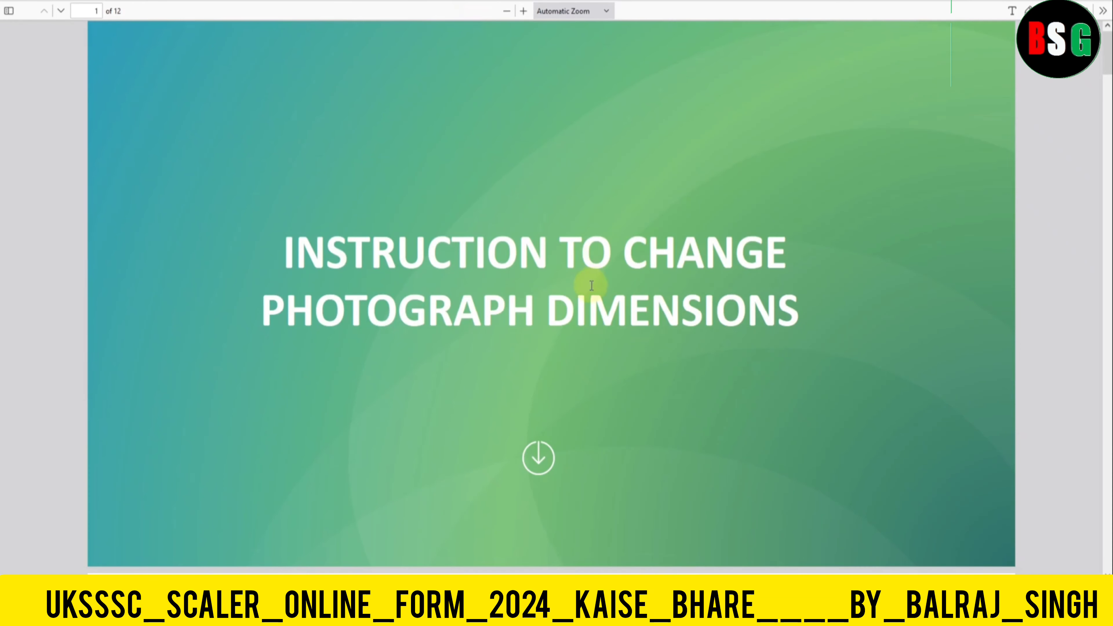
scroll(591, 286, "down", 10)
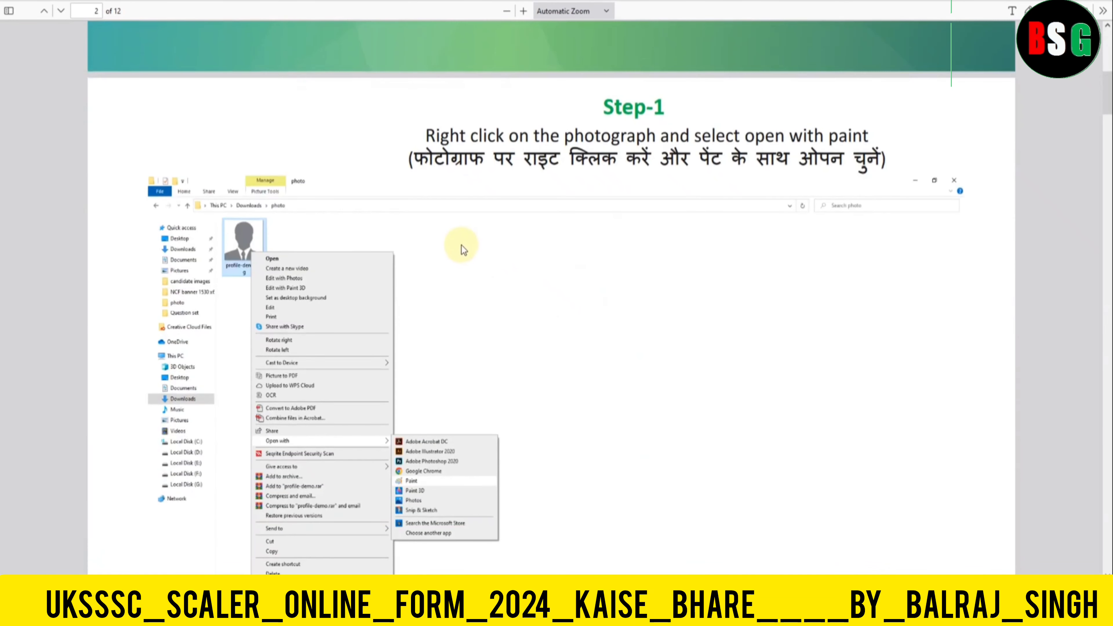
- Scroll through all 12 pages of the image-resizing PDF guide
scroll(461, 246, "down", 10)
scroll(465, 249, "down", 4)
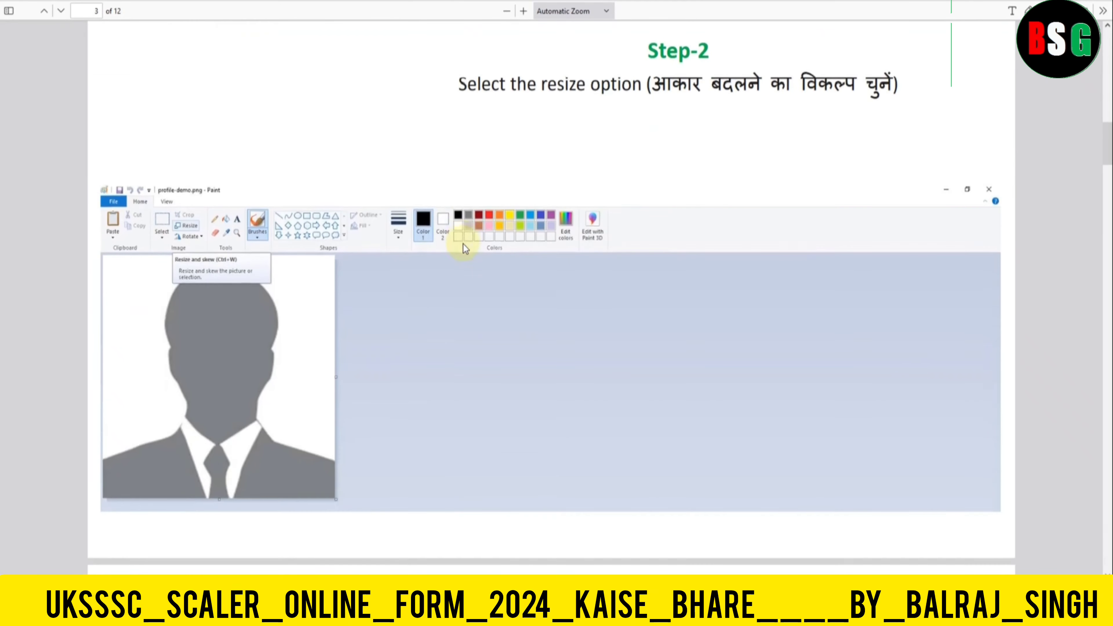
scroll(351, 314, "down", 10)
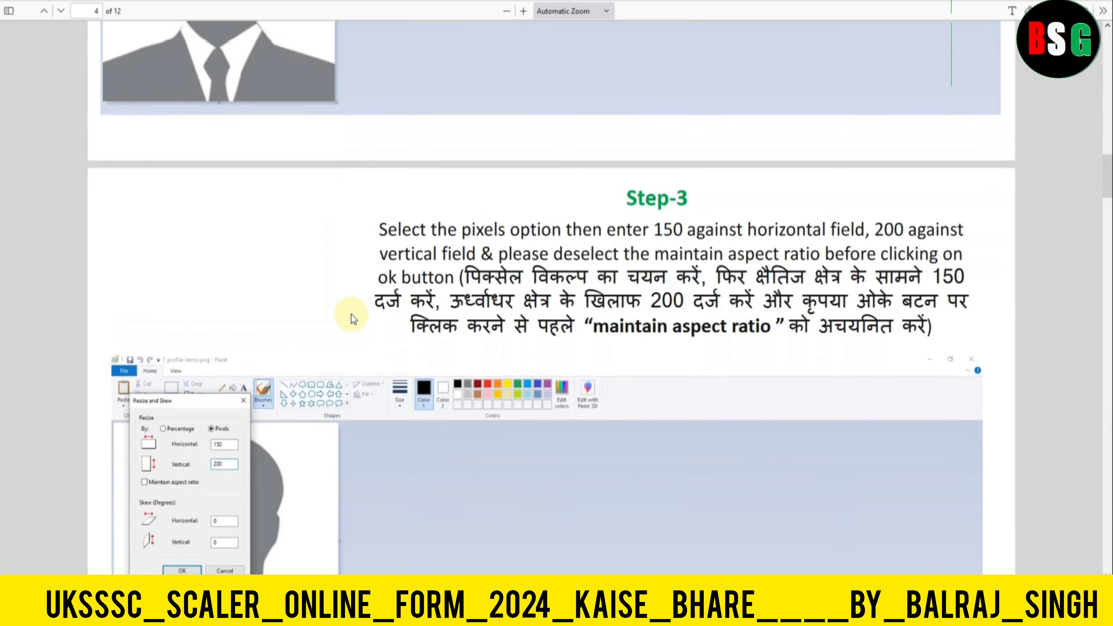
scroll(204, 218, "down", 10)
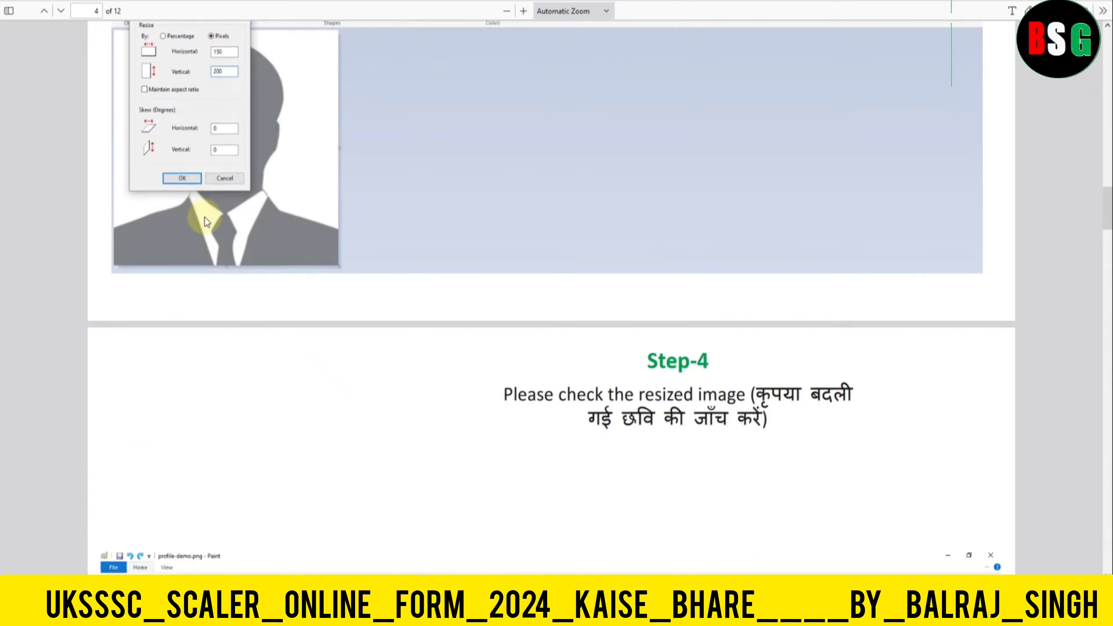
scroll(368, 285, "up", 8)
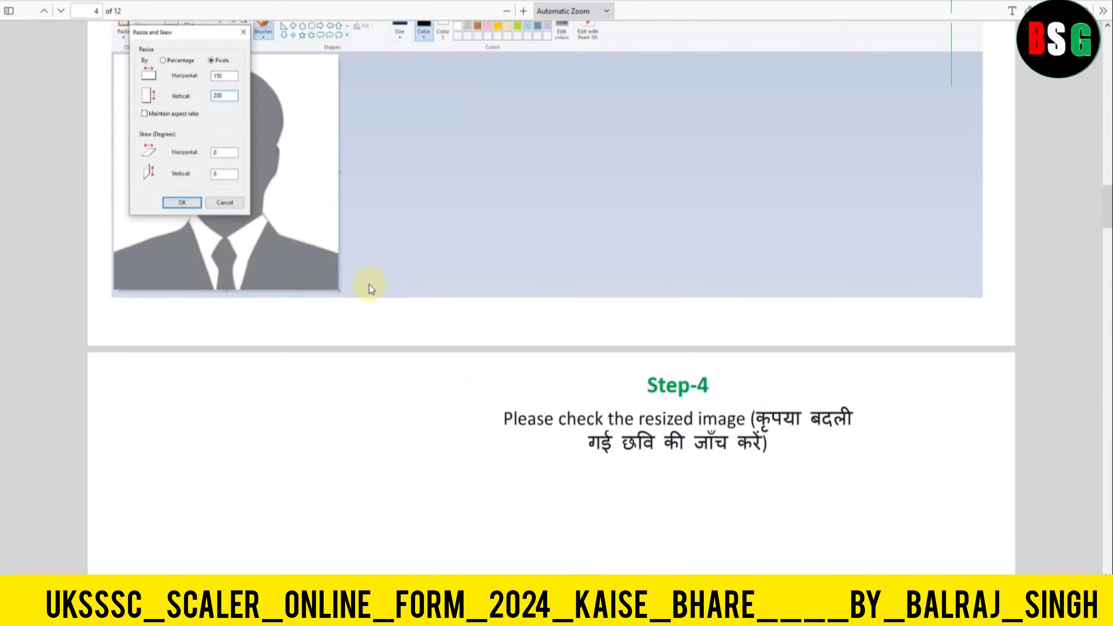
scroll(292, 353, "down", 6)
scroll(292, 351, "down", 1)
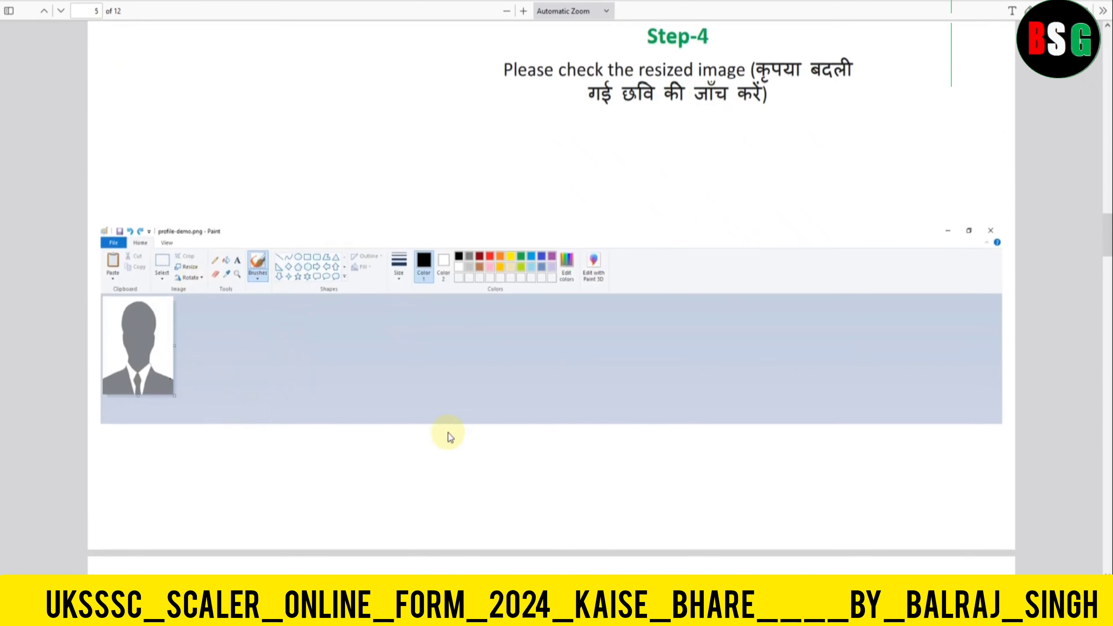
scroll(470, 434, "down", 18)
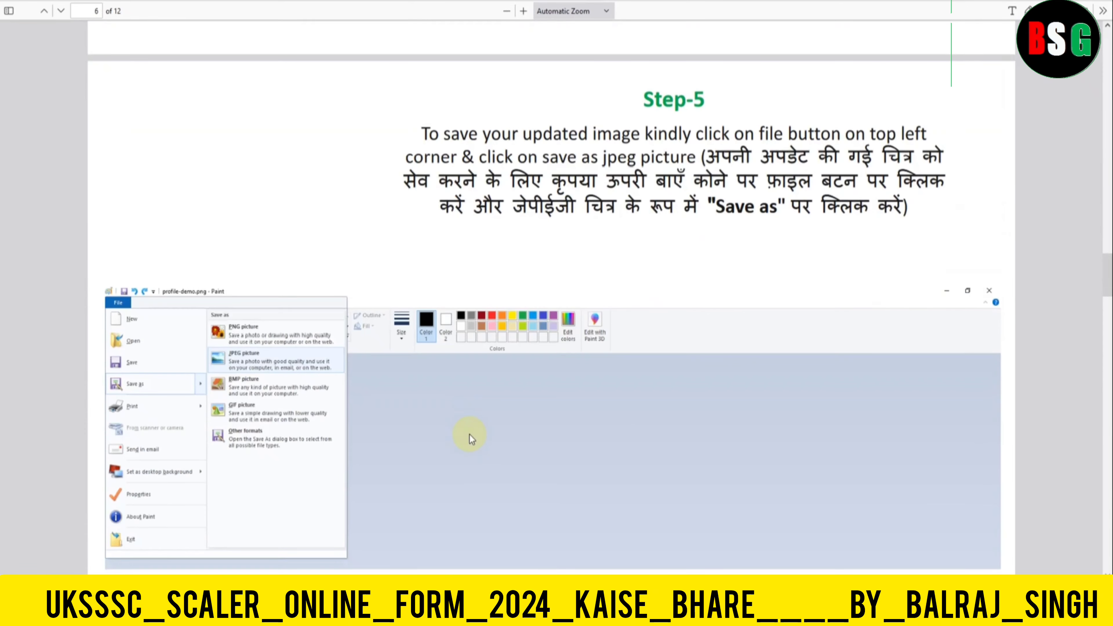
scroll(470, 434, "down", 10)
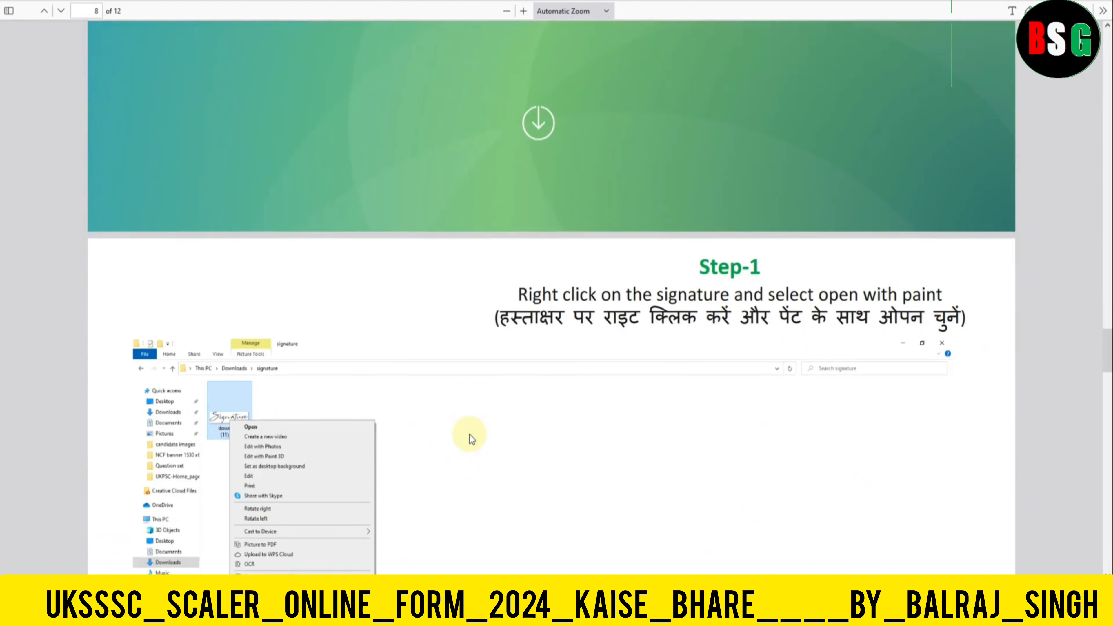
scroll(470, 434, "down", 8)
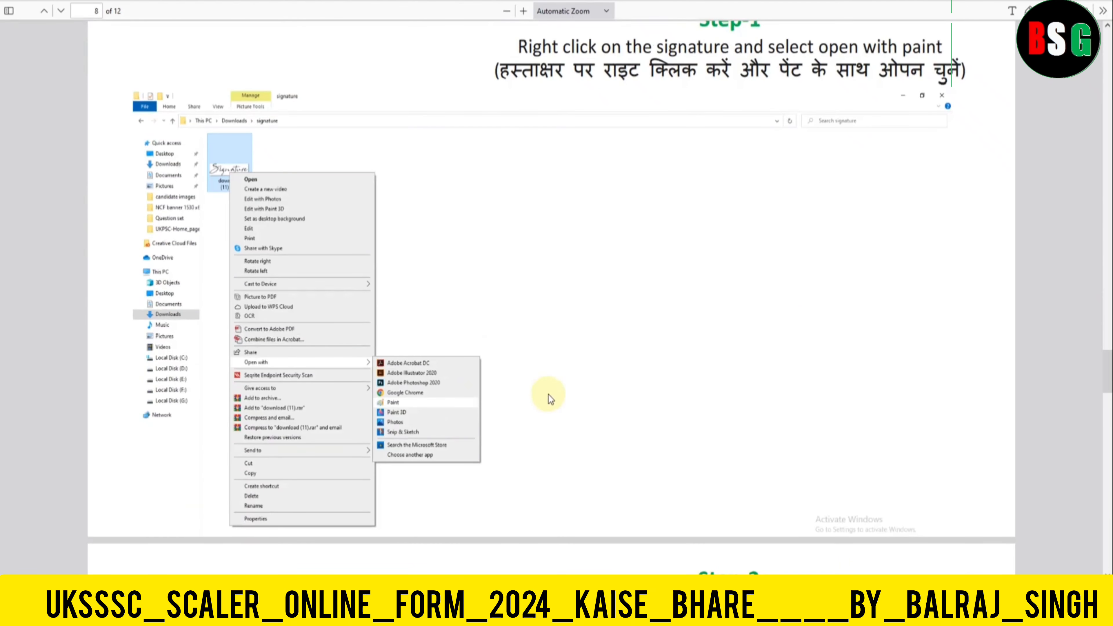
scroll(548, 394, "down", 10)
scroll(547, 394, "down", 10)
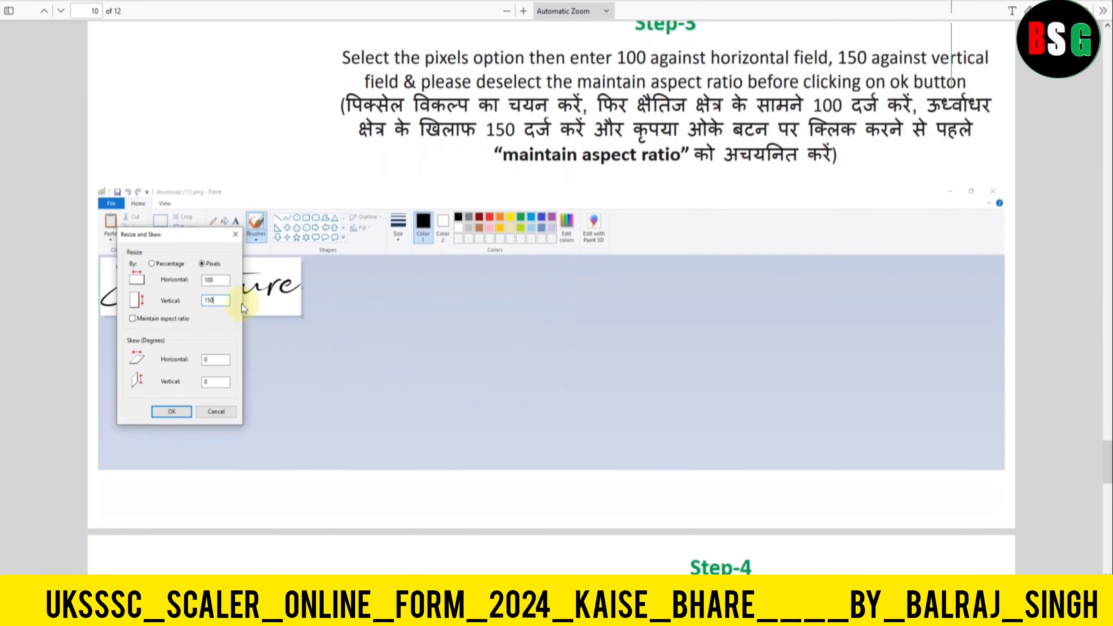
scroll(256, 317, "down", 10)
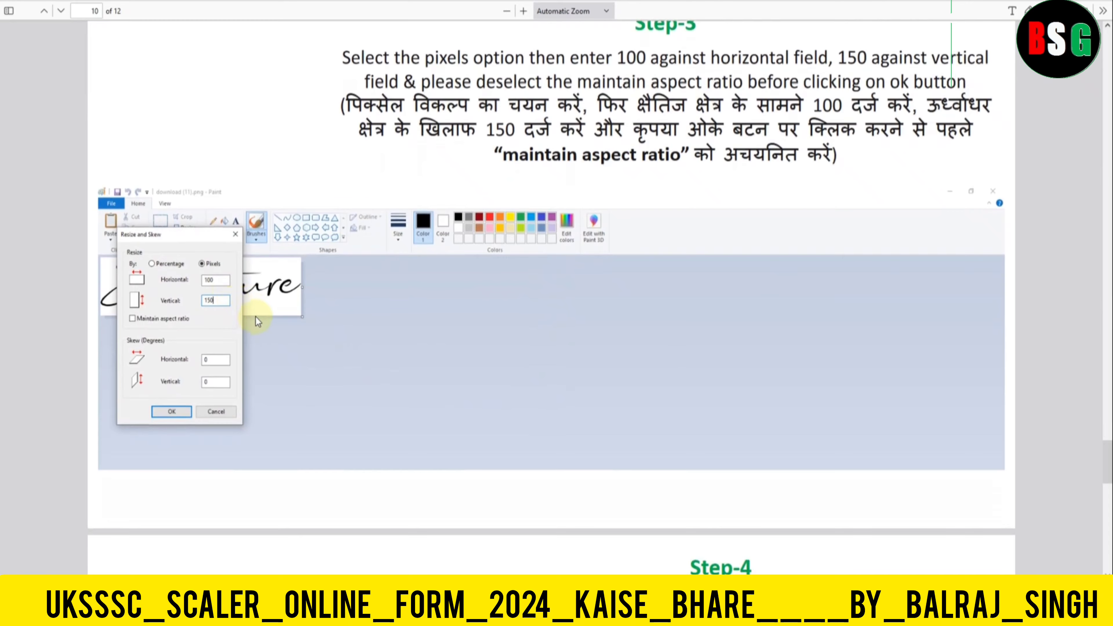
scroll(196, 348, "down", 10)
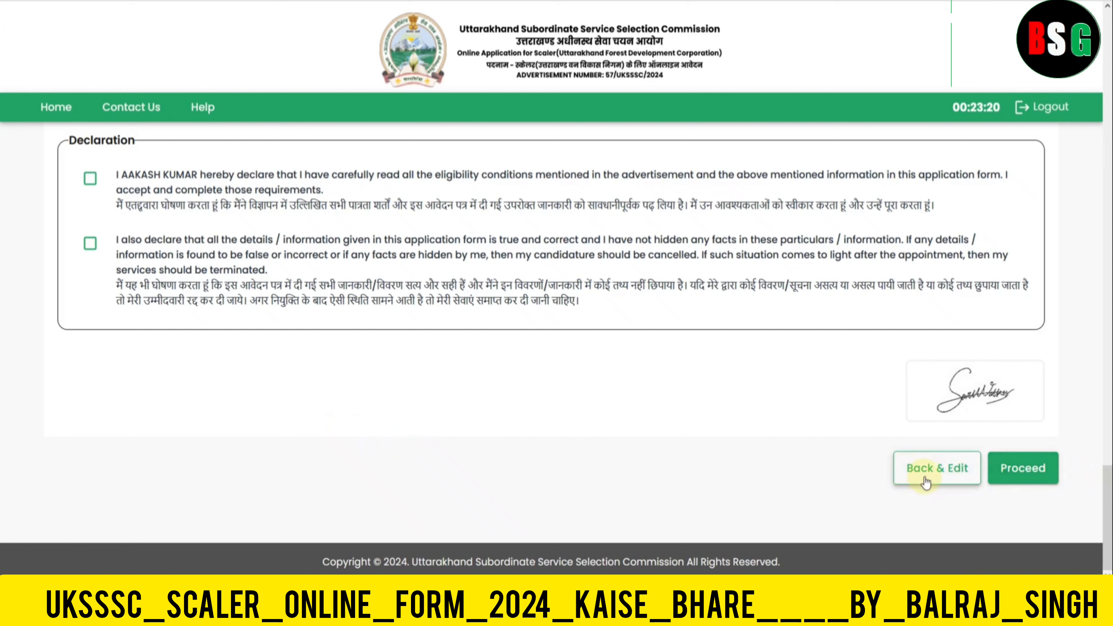
- Tick both declaration statements and proceed to the ₹ 300.00 fee payment page
left_click(91, 180)
left_click(90, 244)
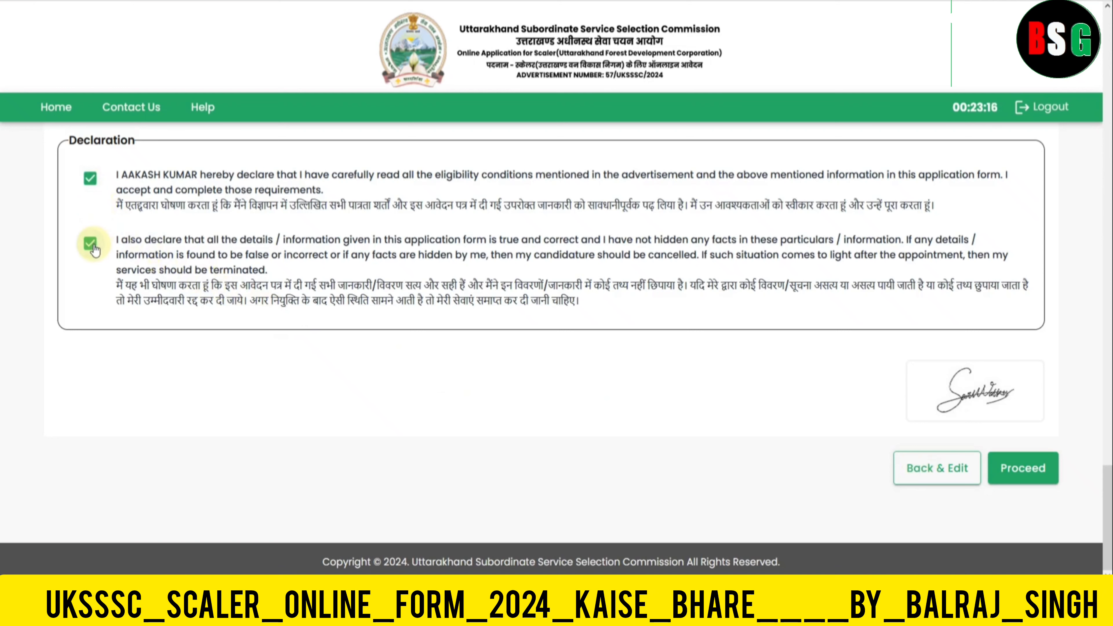
left_click(1029, 485)
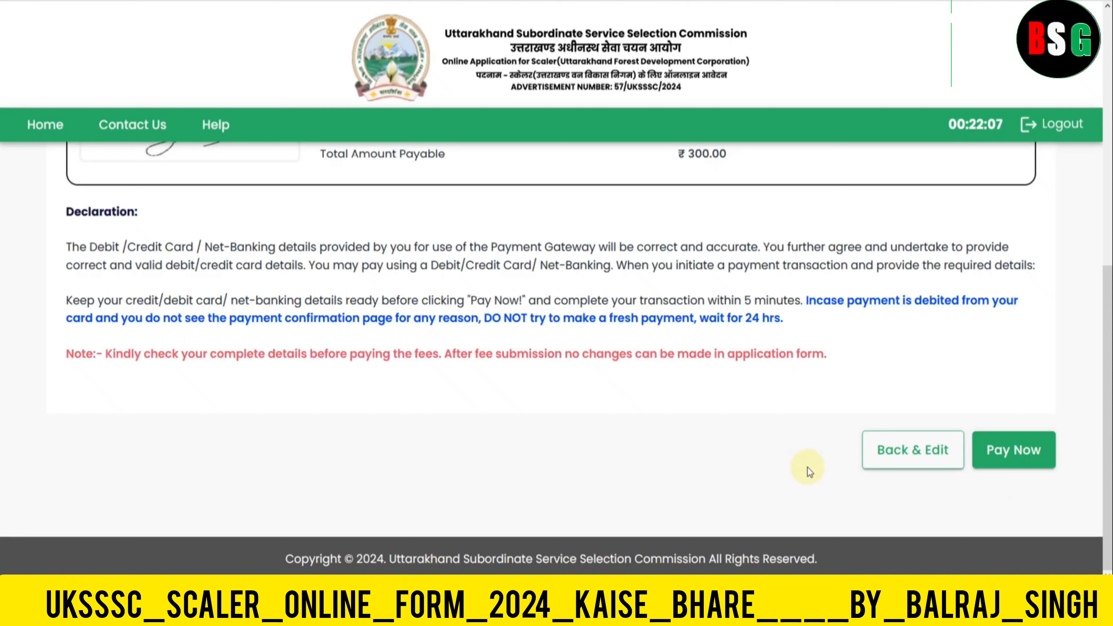
- Start paying the INR 300.00 application fee through the SabPaisa gateway
left_click(1023, 465)
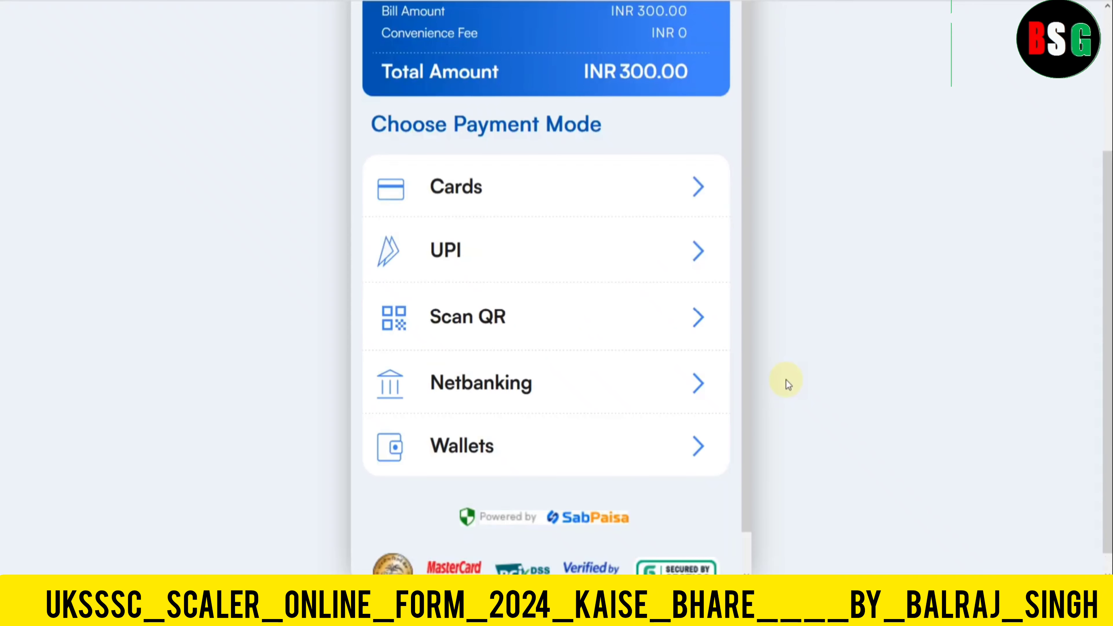